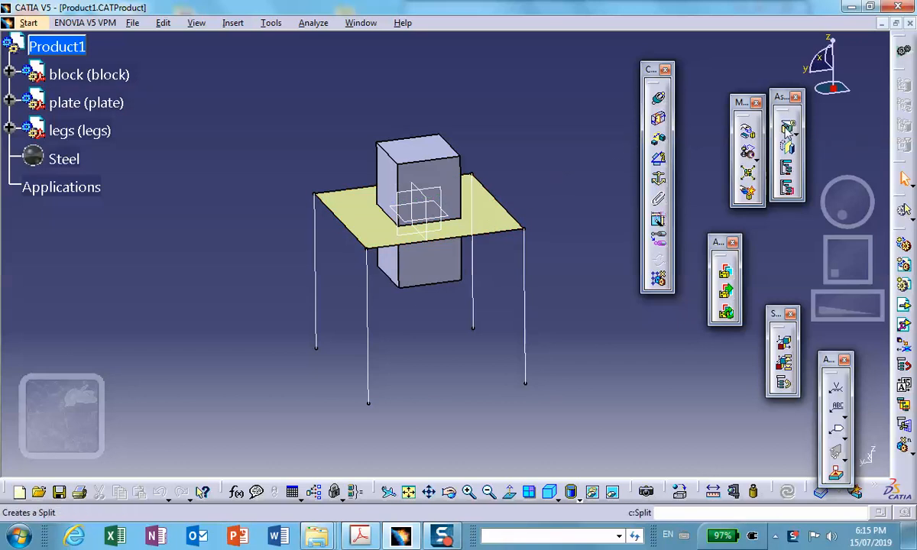
click(788, 129)
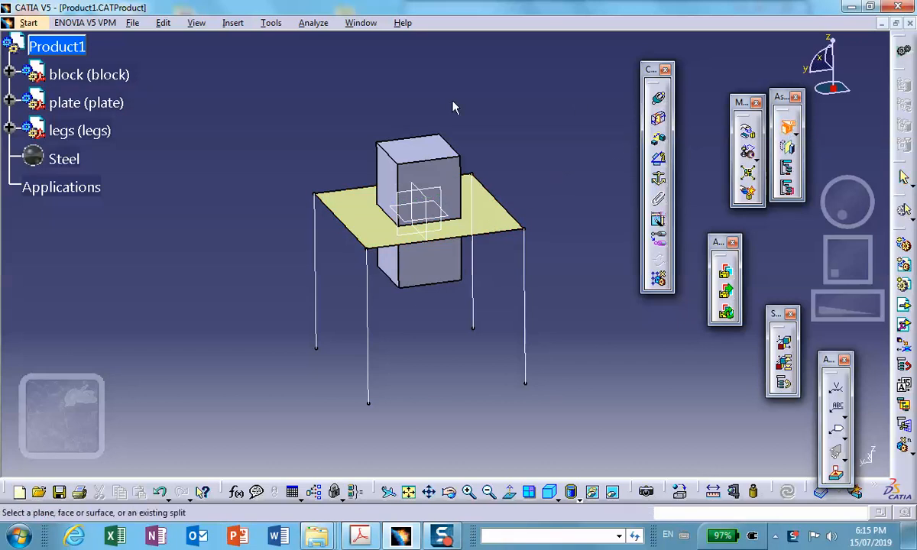
click(434, 200)
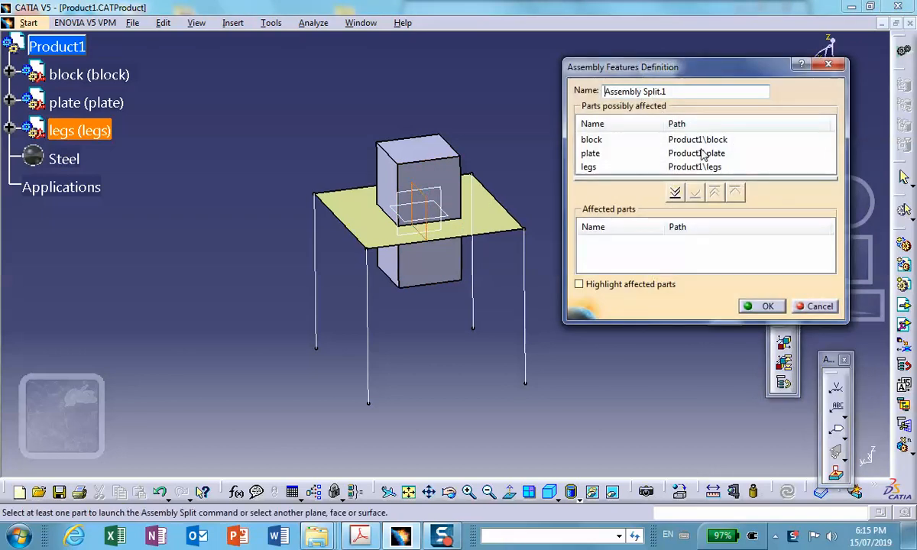
click(677, 193)
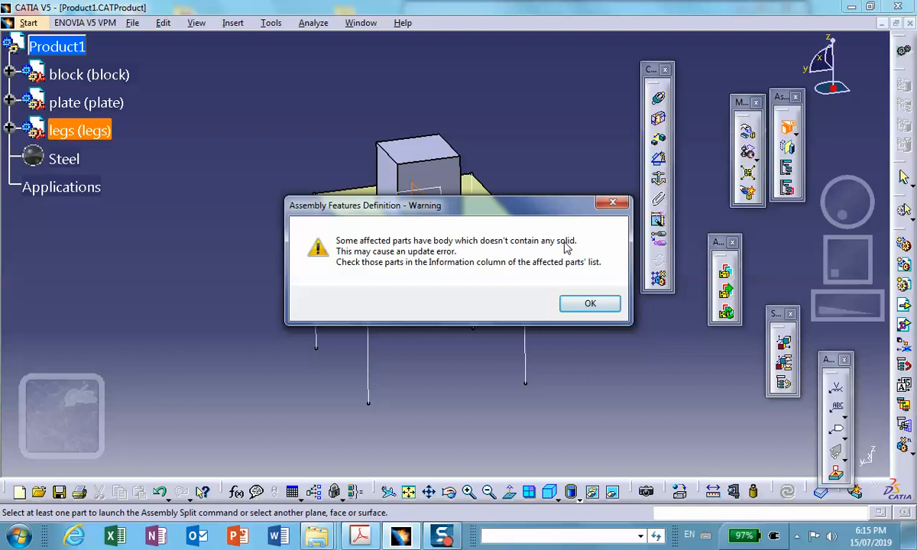
click(591, 305)
click(591, 305)
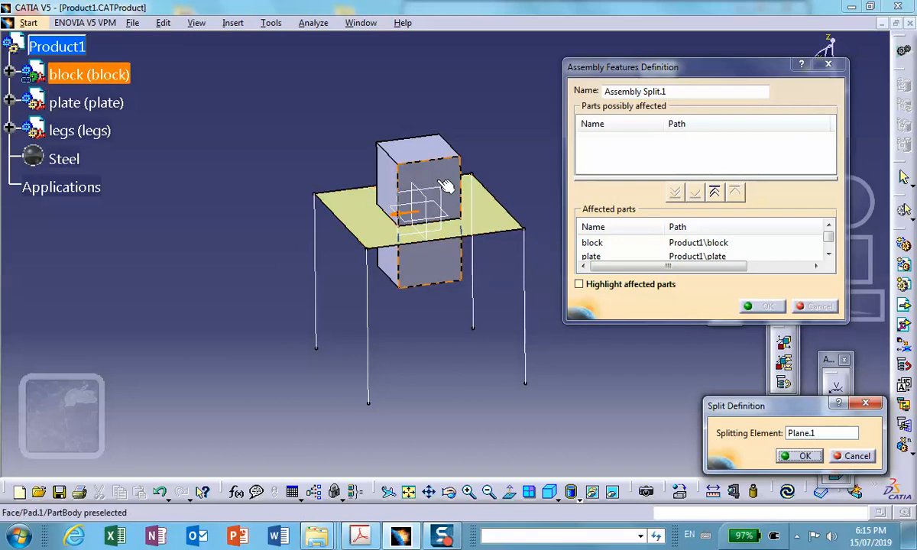
click(856, 457)
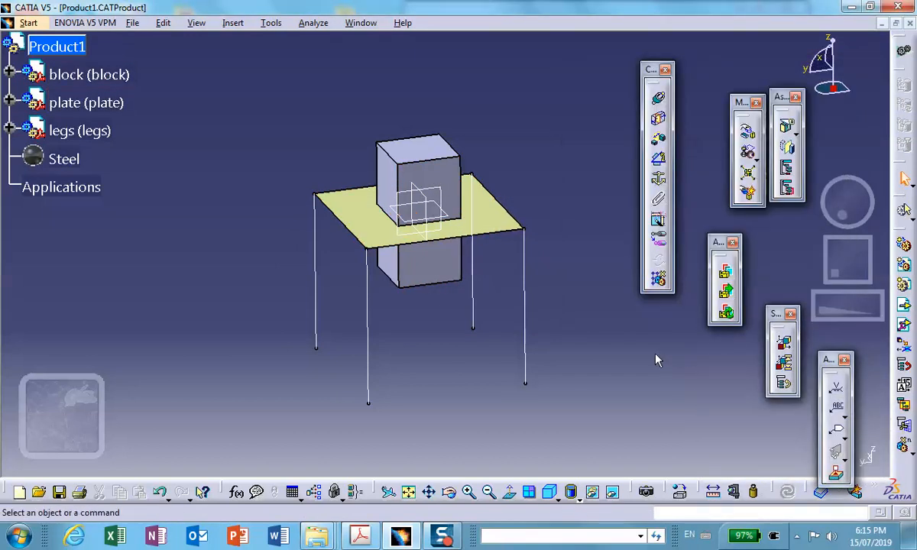
Step: Activate the block part inside the block component and switch to the Part Design workbench
click(9, 71)
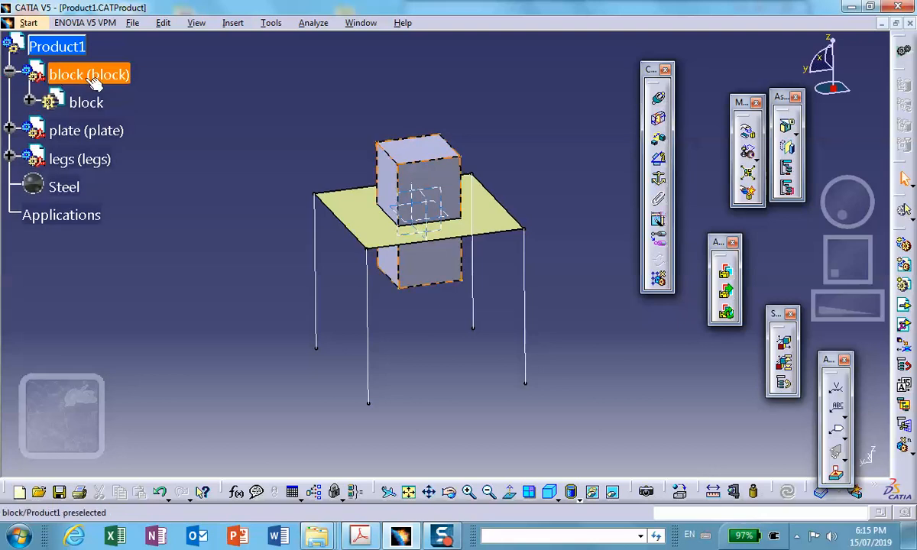
double_click(83, 93)
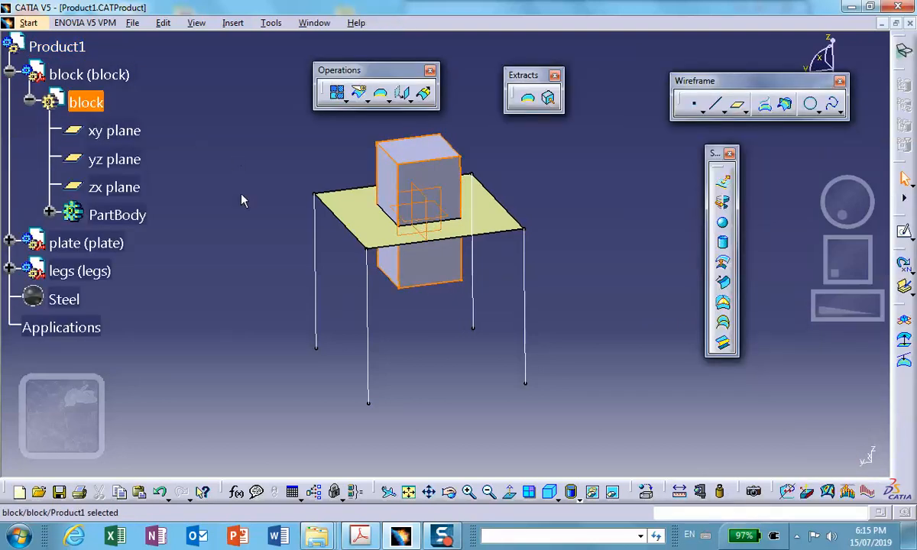
click(904, 50)
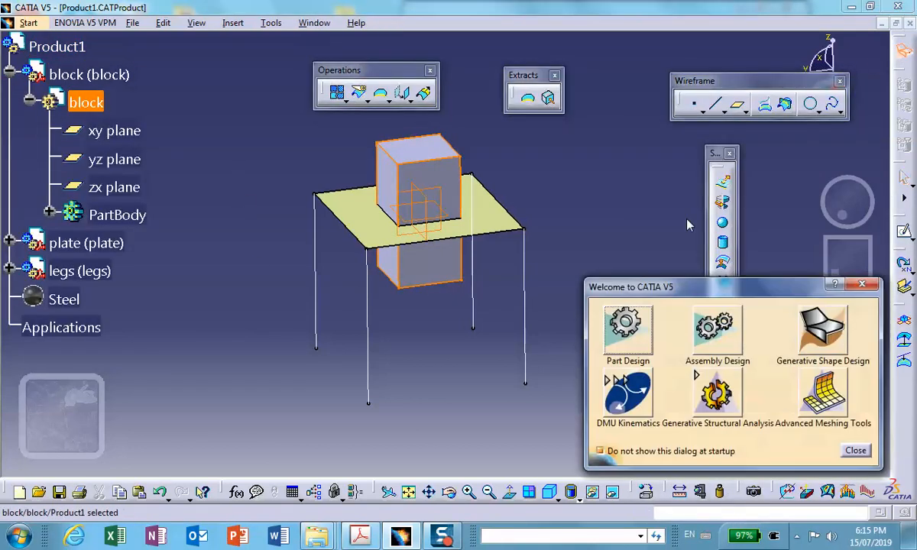
click(625, 321)
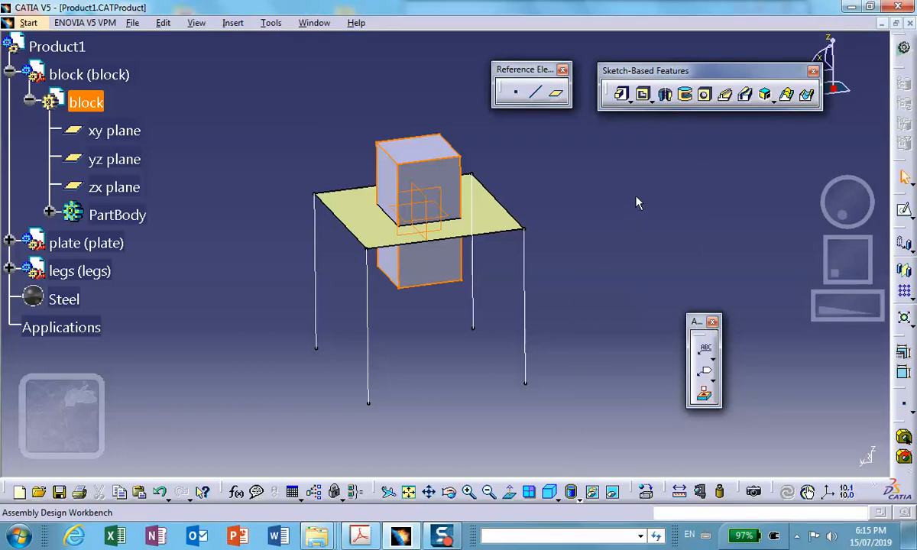
click(684, 179)
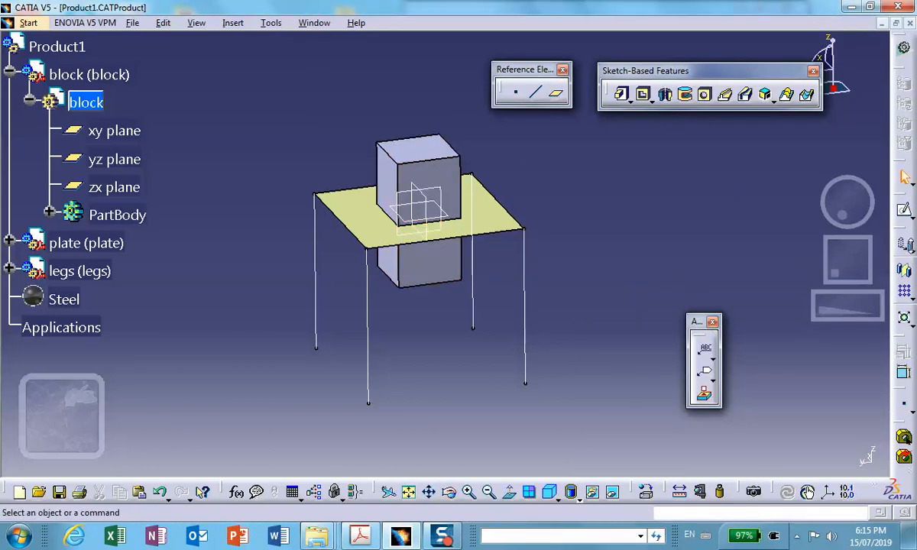
Step: Undock the Transformation Features toolbar and a second toolbar into the work area
click(911, 250)
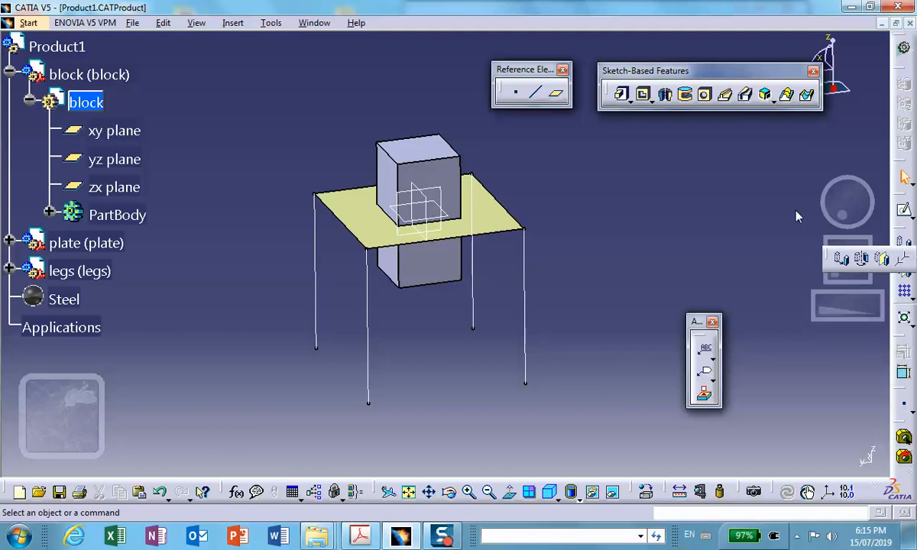
click(756, 197)
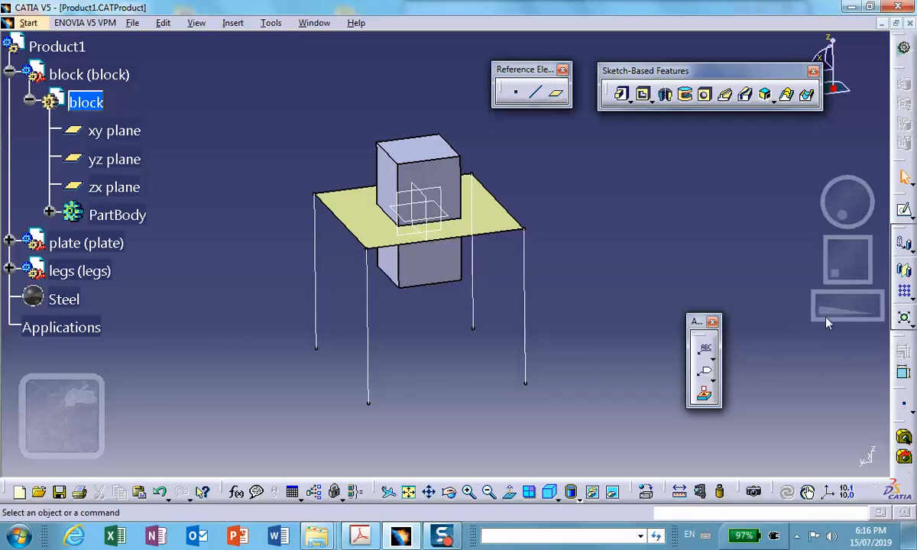
drag(904, 329, 776, 307)
drag(904, 322, 823, 321)
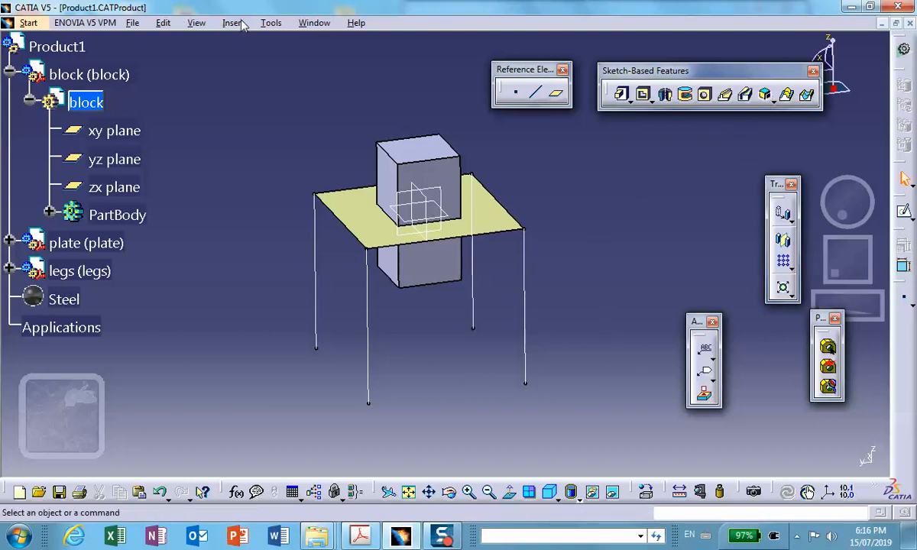
Step: Restore the contents and positions of all toolbars, and close the ENOVIA V5 VPM Navigator toolbar
click(270, 22)
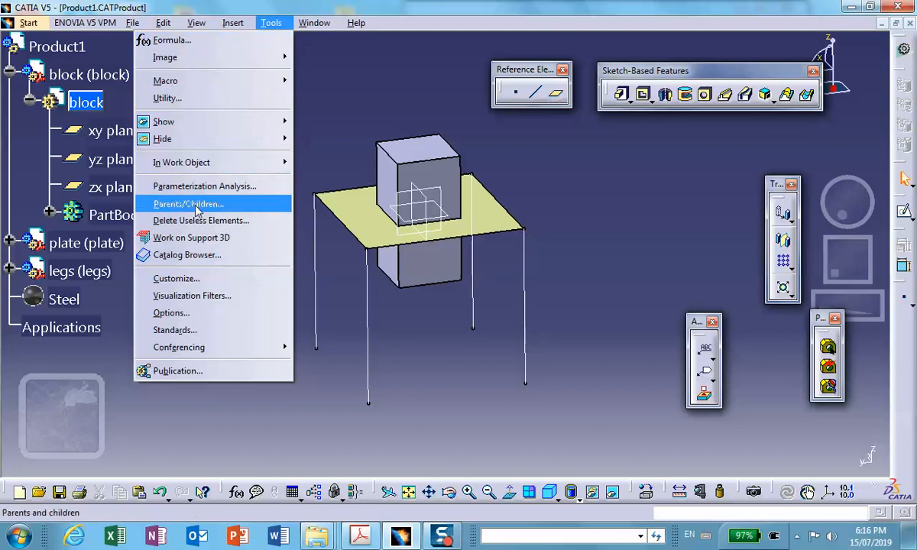
click(187, 278)
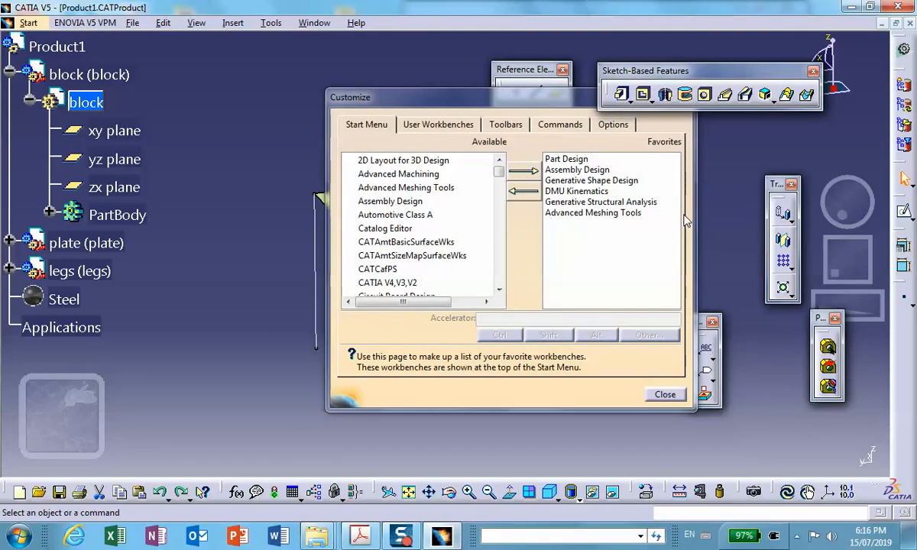
click(490, 122)
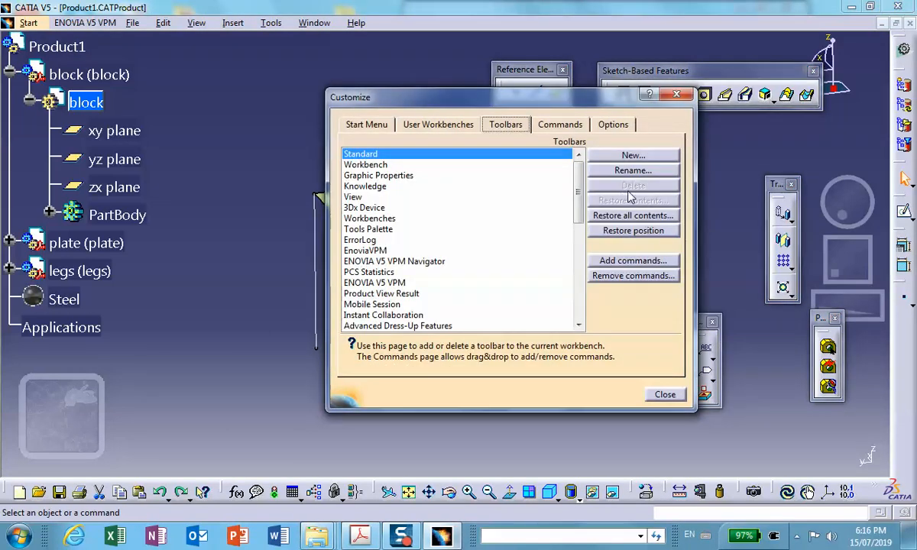
click(625, 218)
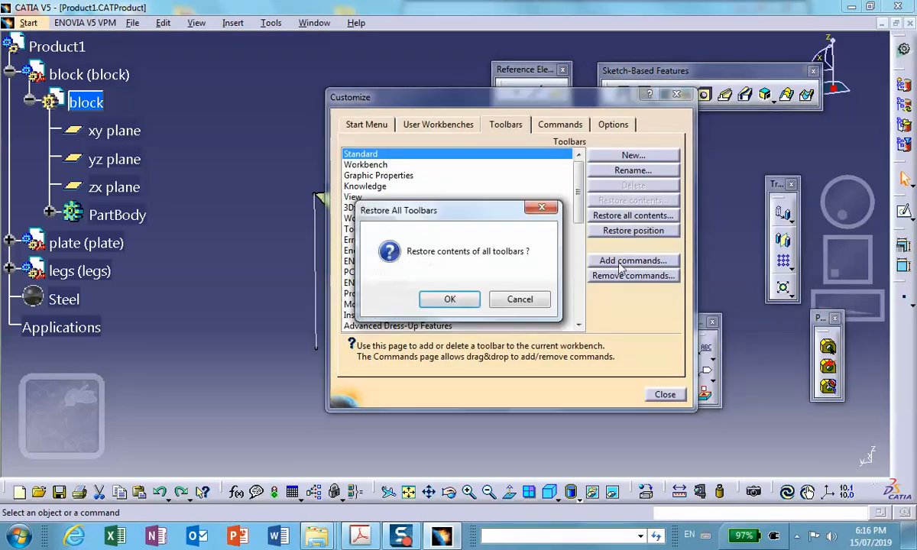
click(450, 298)
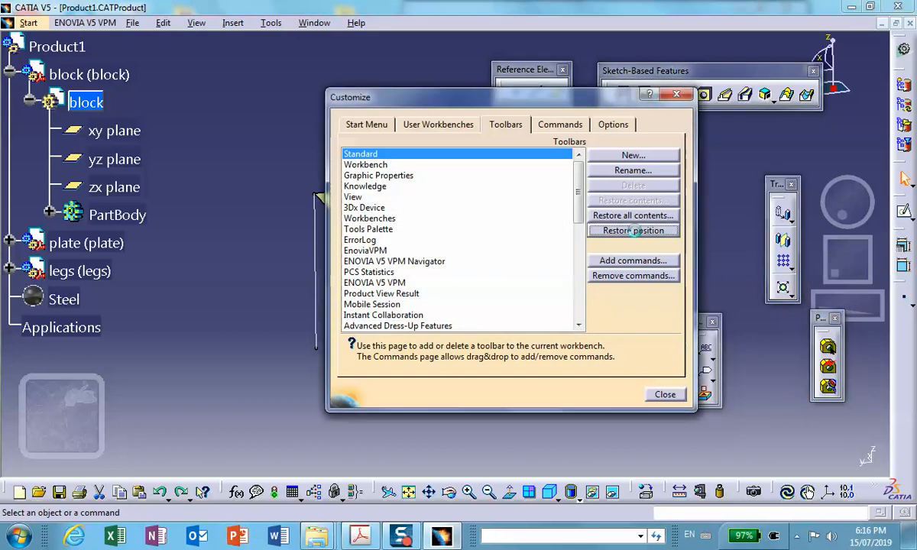
click(611, 231)
click(453, 301)
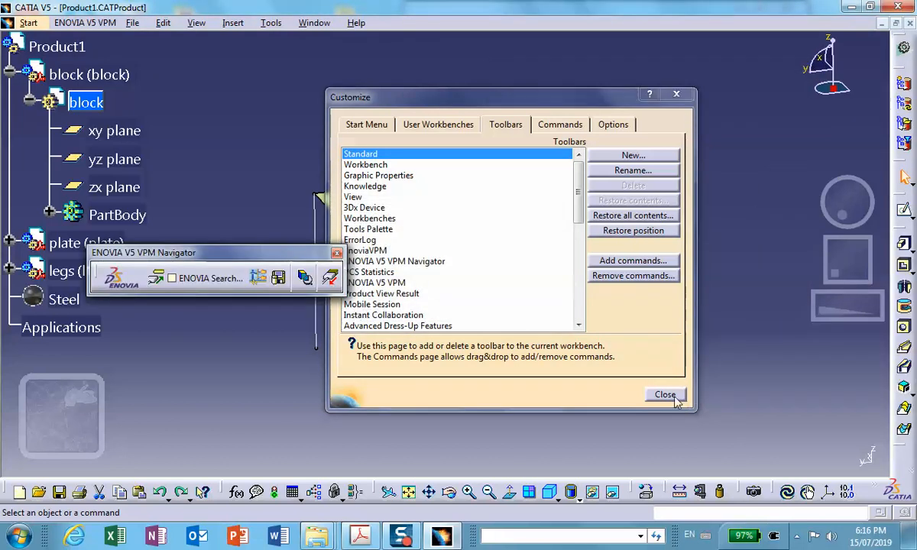
click(675, 397)
click(334, 253)
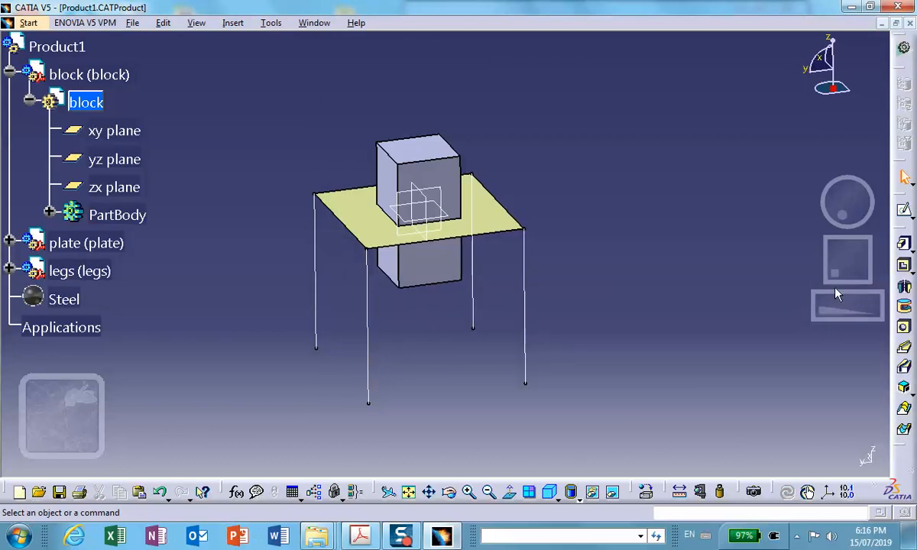
Step: Undock the Sketch-Based and Surface-Based Features toolbars into the work area and detach the surface-based command set
drag(904, 286, 783, 162)
drag(904, 399, 729, 363)
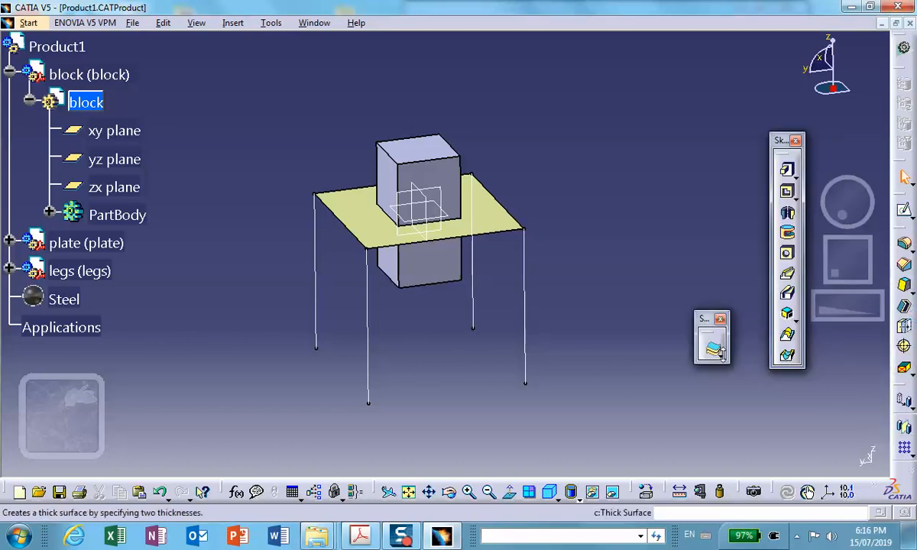
click(722, 356)
drag(728, 367, 718, 432)
Step: Split the block solid with its yz plane, removing the front half
click(724, 420)
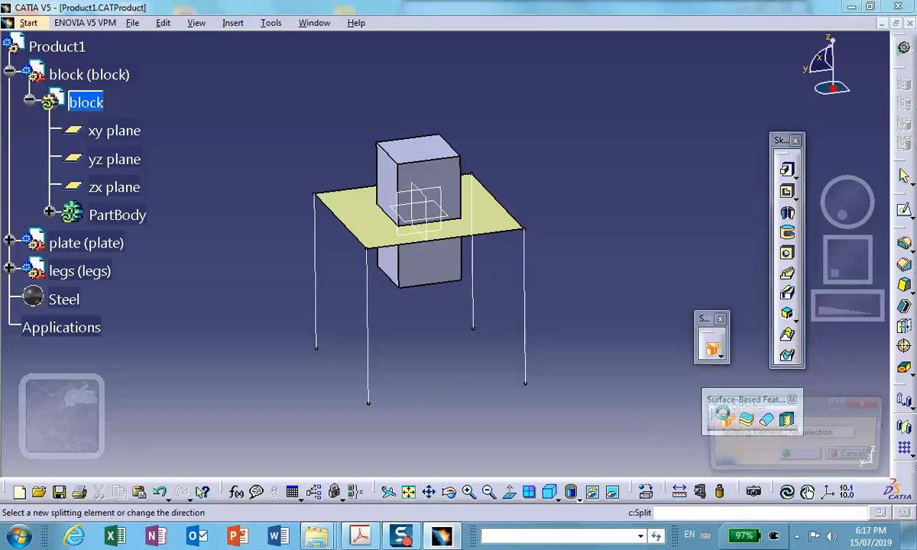
click(425, 192)
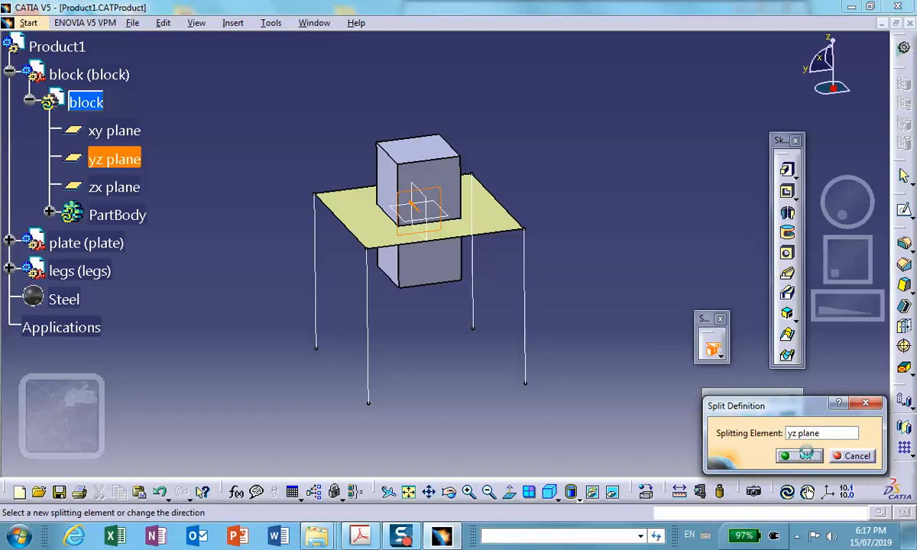
click(803, 457)
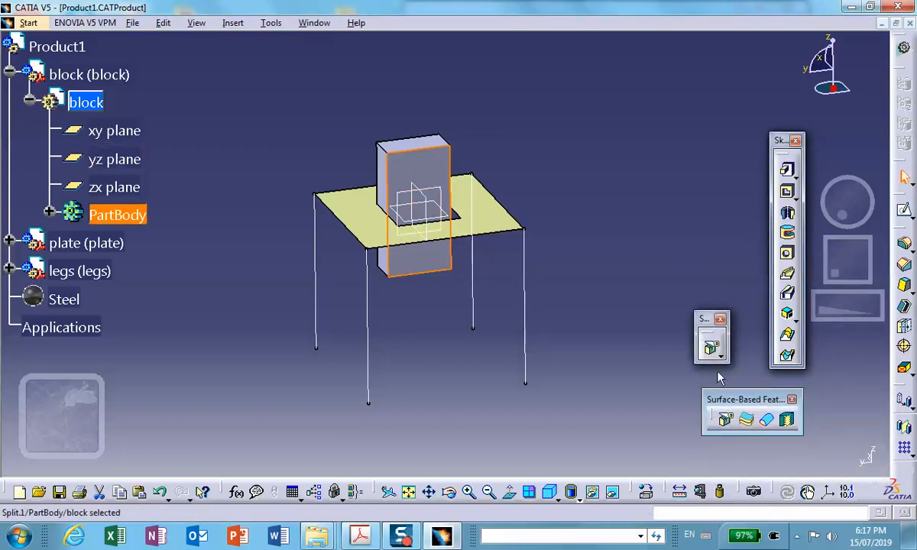
Step: Split the remaining half block with the zx plane so a quarter of the block is kept
click(712, 347)
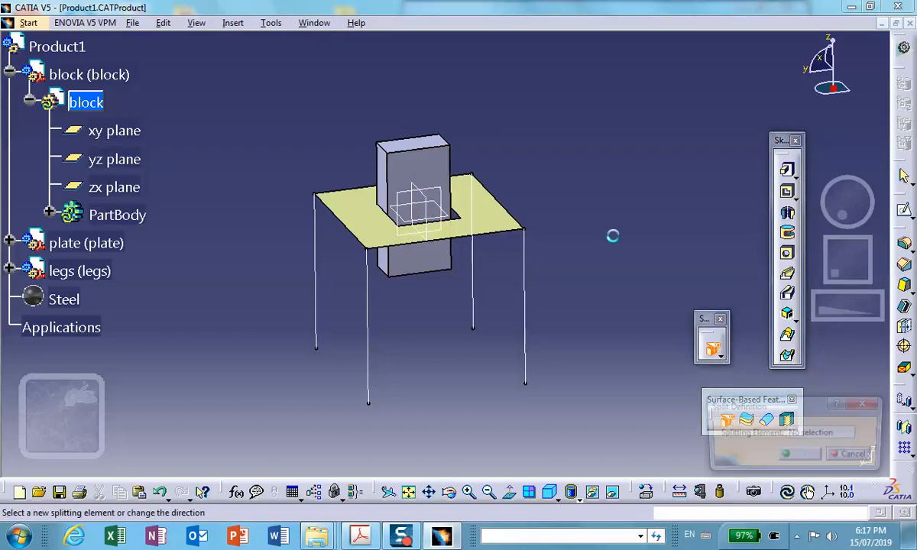
click(428, 201)
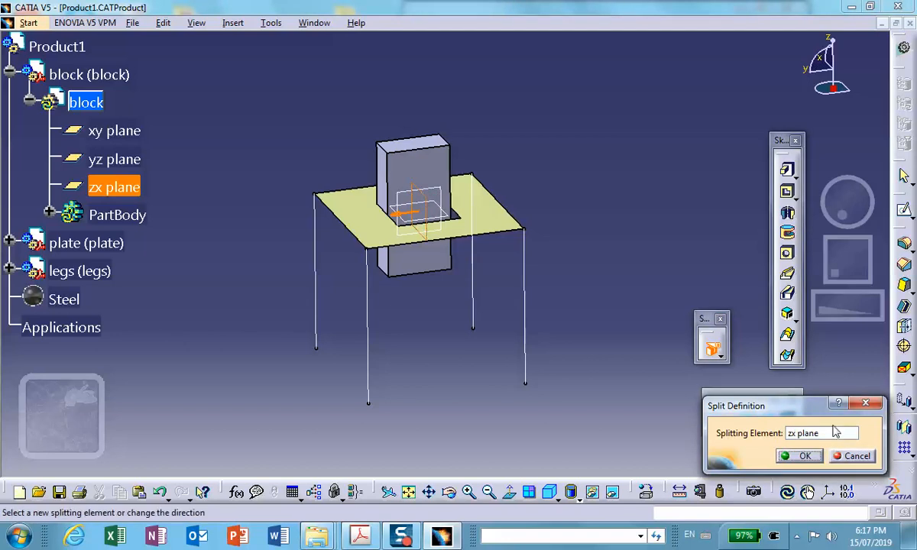
click(812, 459)
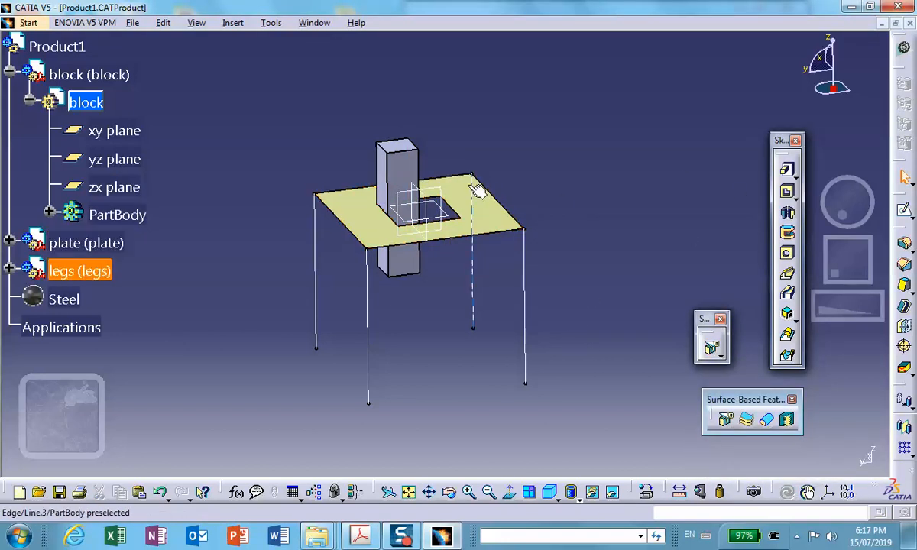
Step: Switch to the Wireframe and Surface Design workbench
click(904, 47)
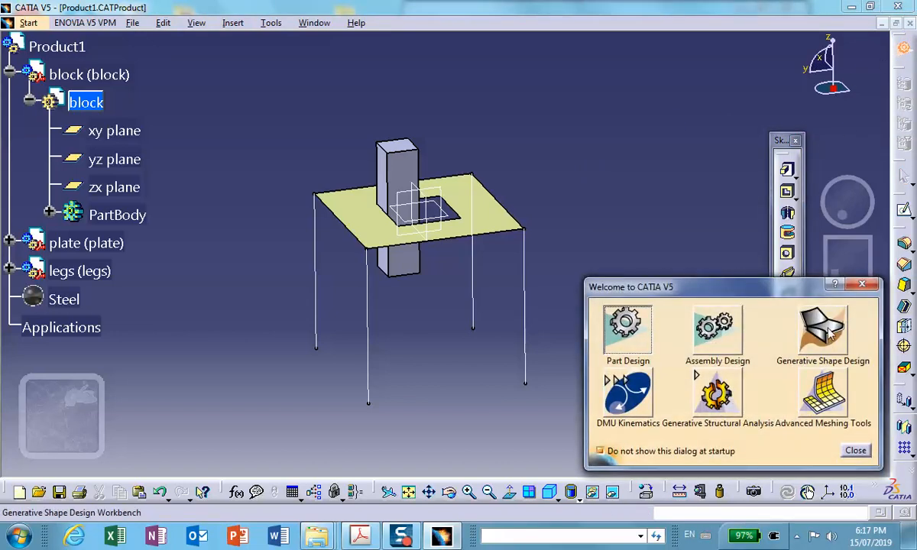
click(855, 451)
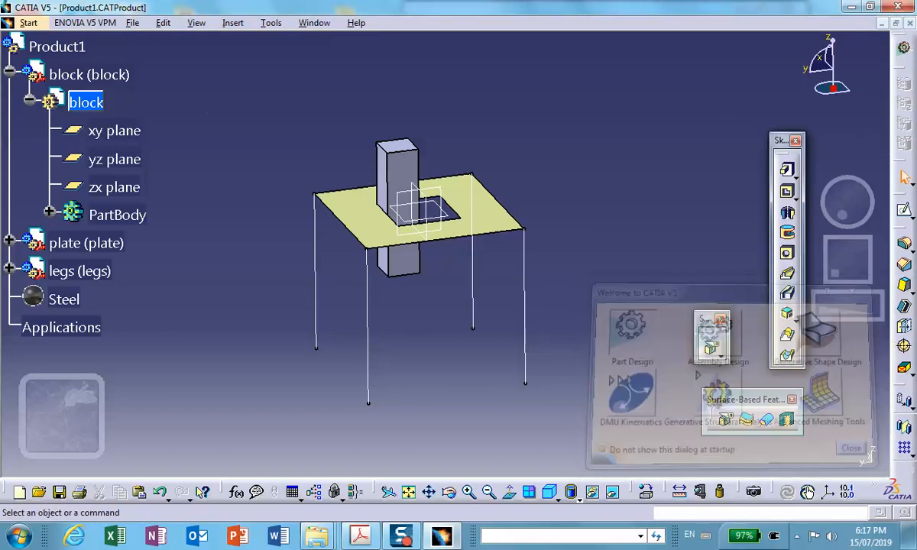
click(30, 23)
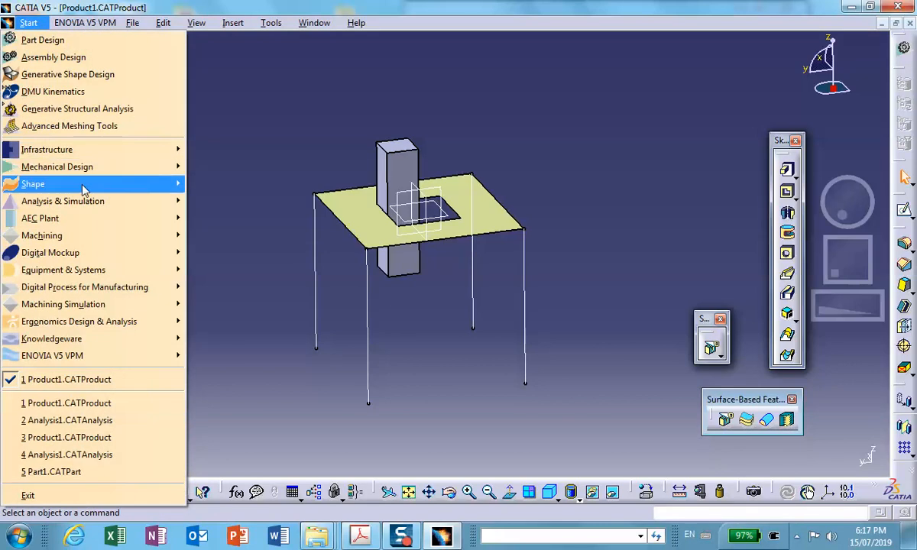
mouse_move(86, 167)
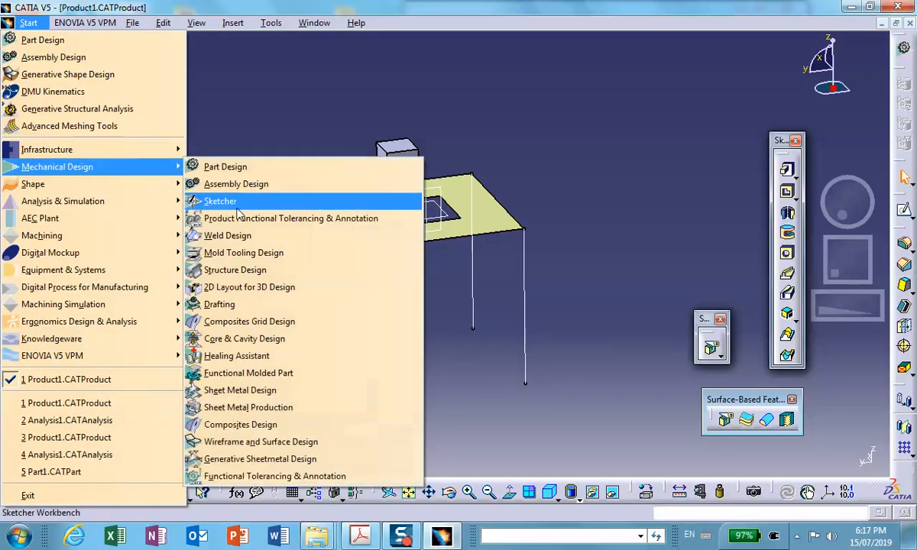
click(268, 446)
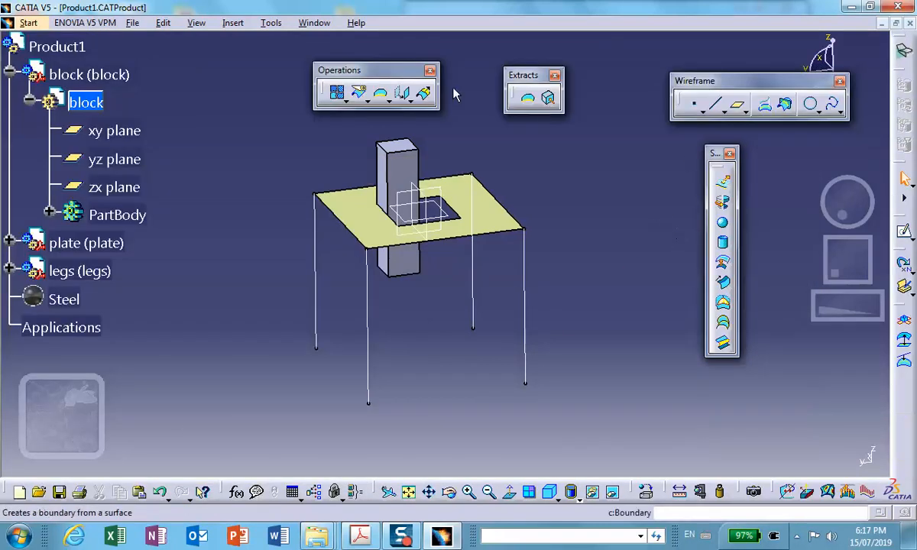
Step: Try to split the plate surface with the block's zx plane, switching to the other side of the cut
click(359, 93)
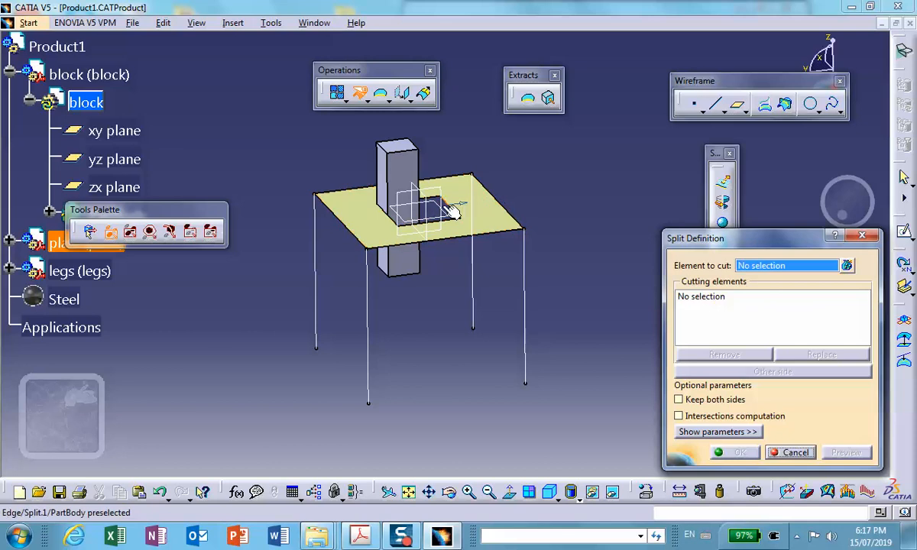
click(490, 217)
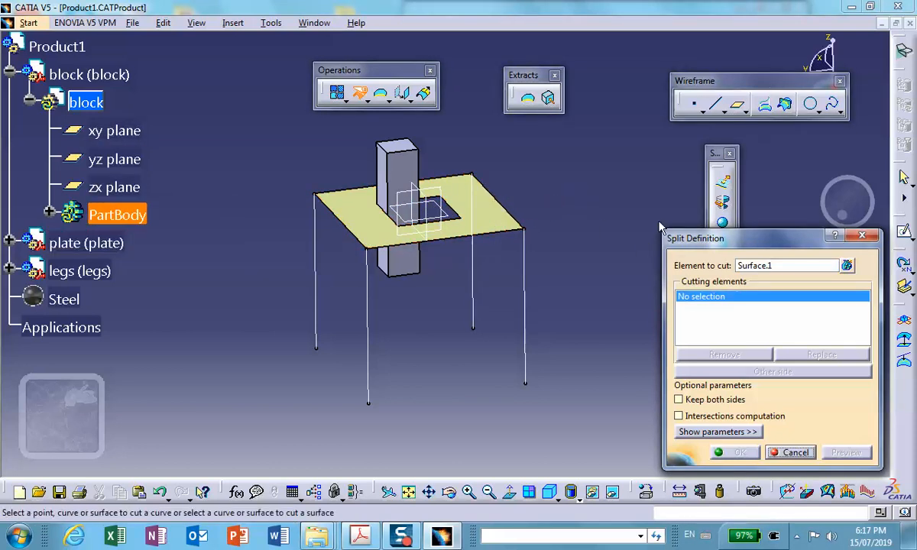
click(431, 205)
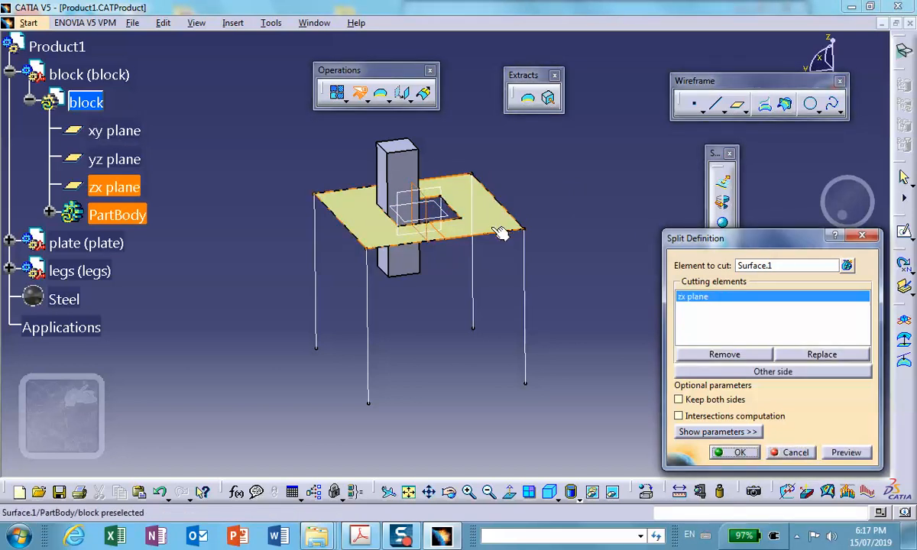
ctrl+middle_drag(592, 298, 587, 273)
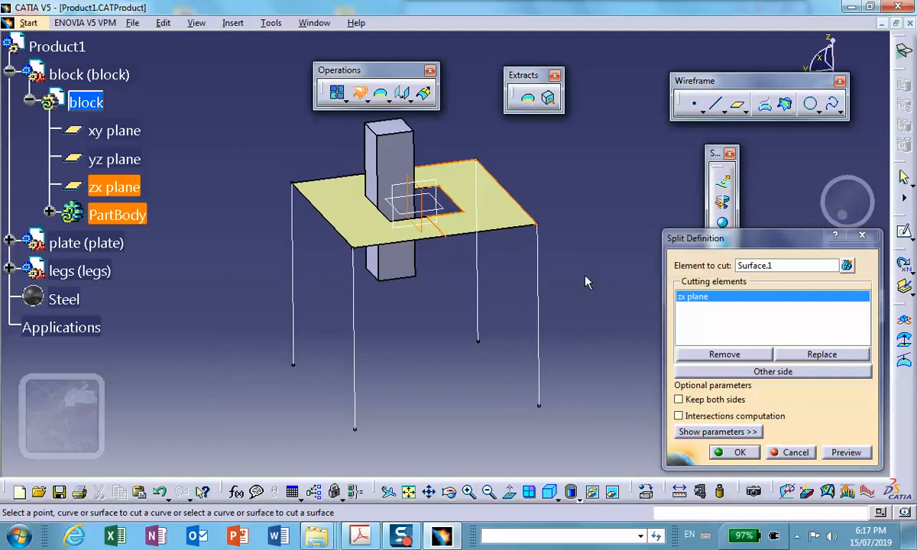
click(731, 372)
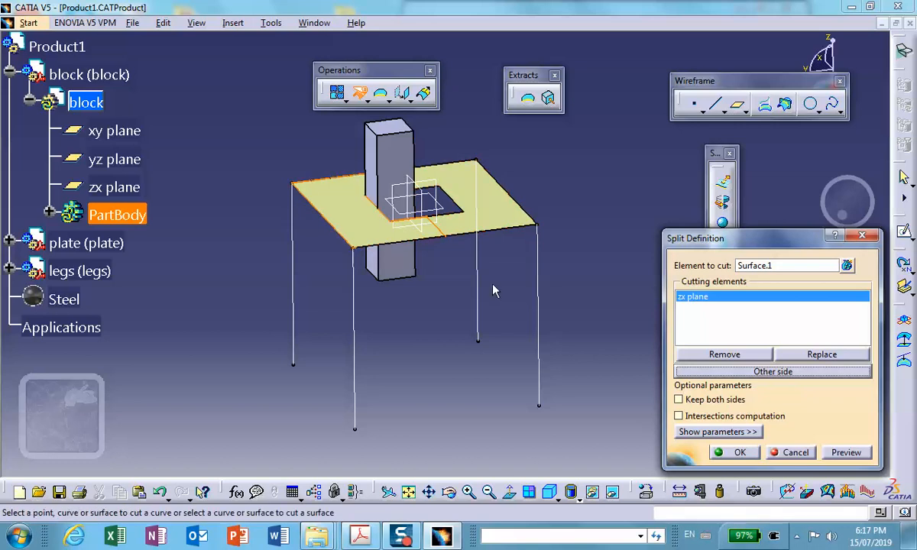
click(738, 453)
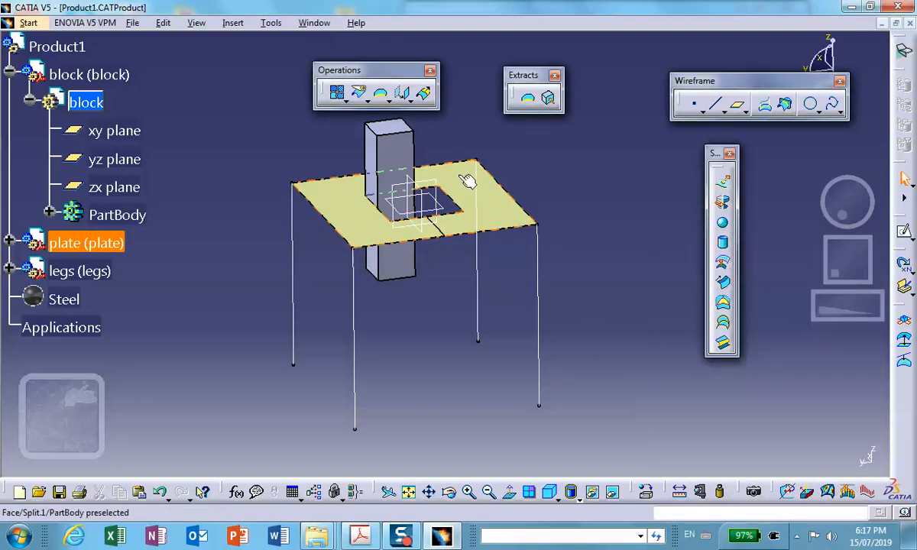
Step: Expand the plate's PartBody in the tree and examine the definition of its Split.1 feature
click(10, 243)
click(29, 271)
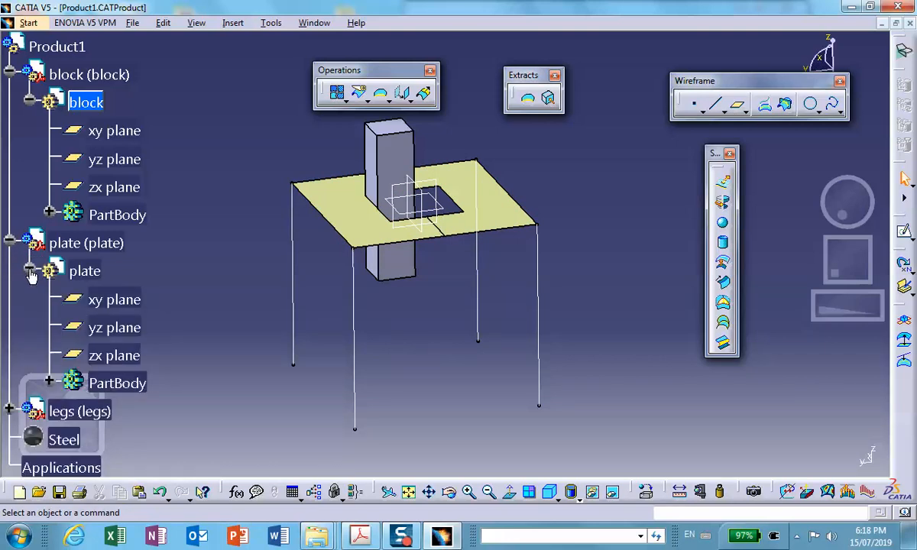
scroll(152, 283, down, 5)
click(58, 250)
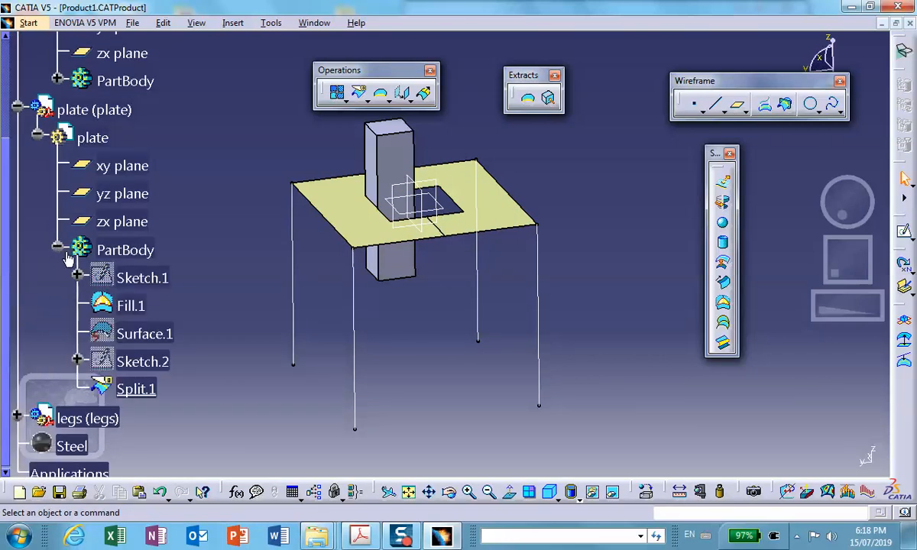
scroll(153, 290, down, 3)
click(380, 220)
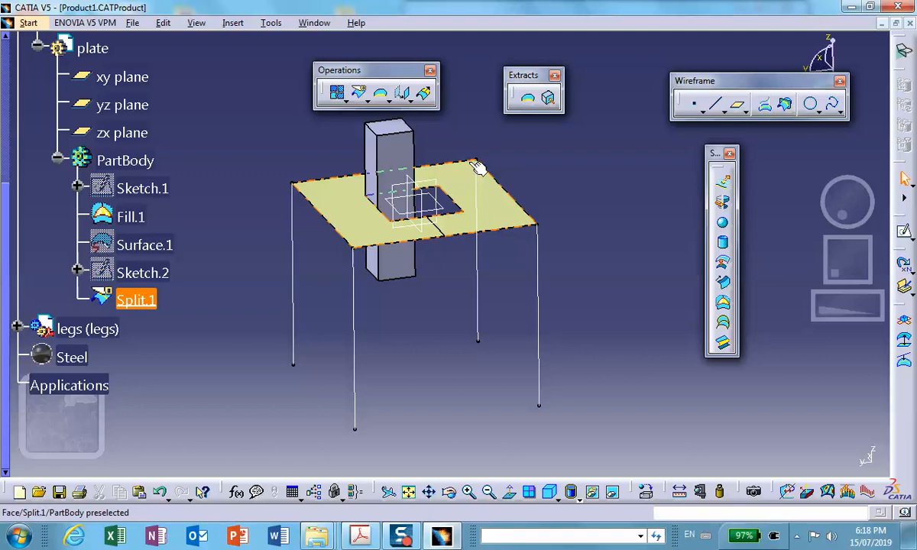
click(141, 301)
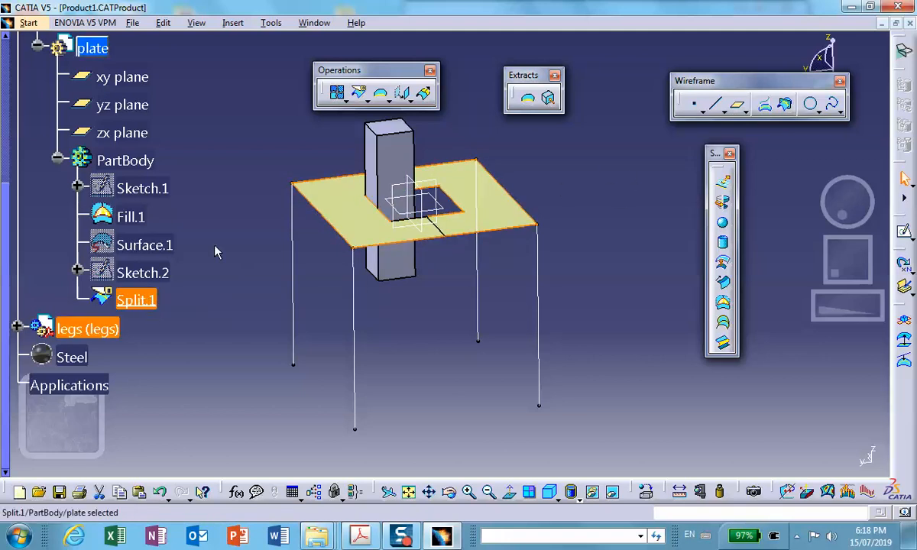
double_click(136, 300)
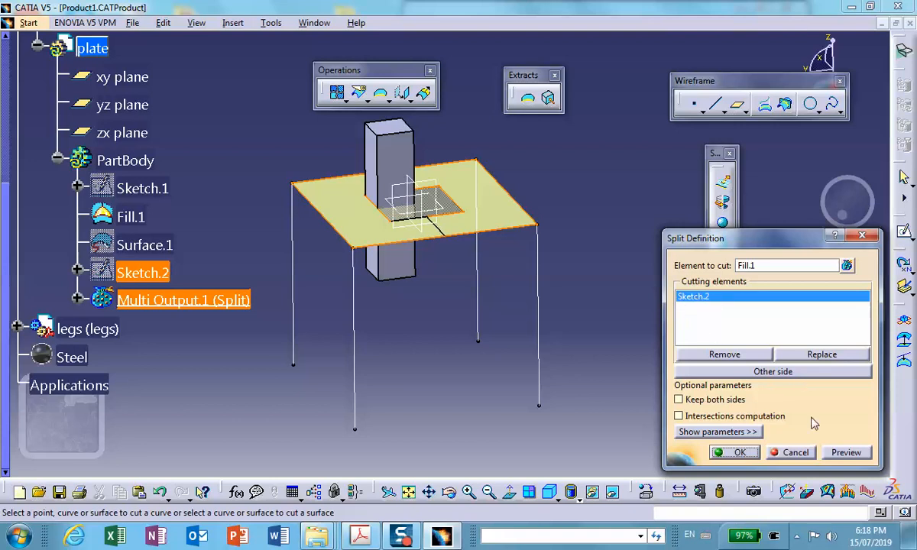
click(734, 453)
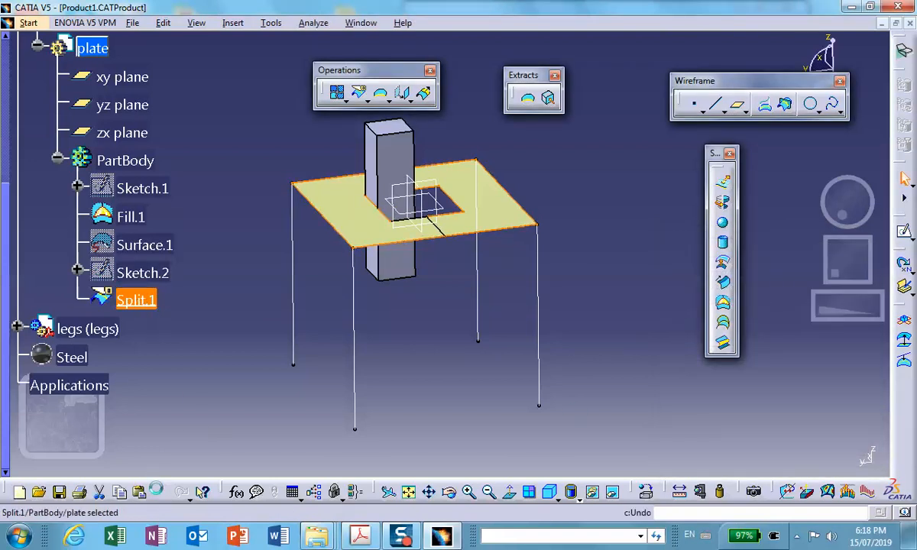
Step: Undo the block and plate splits and check the remaining features in both parts' bodies
click(158, 497)
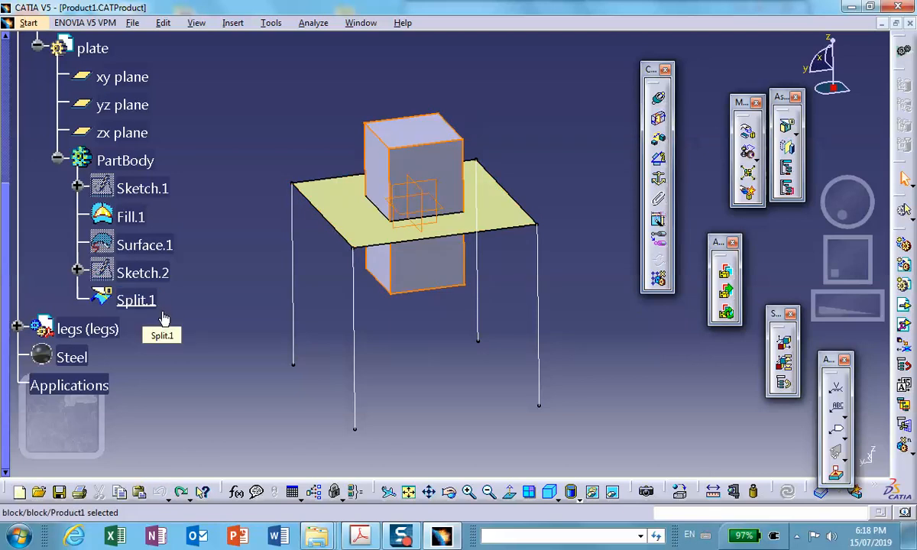
scroll(145, 93, up, 5)
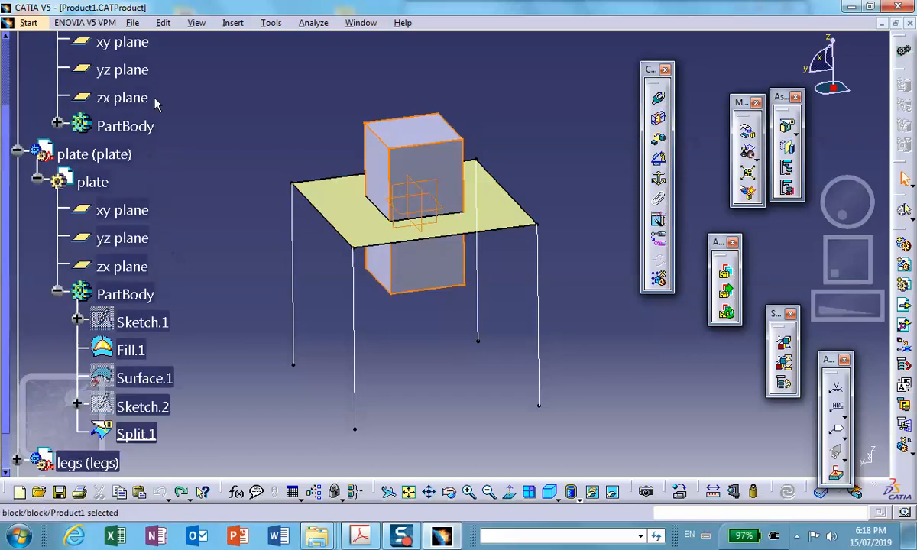
click(57, 123)
click(79, 152)
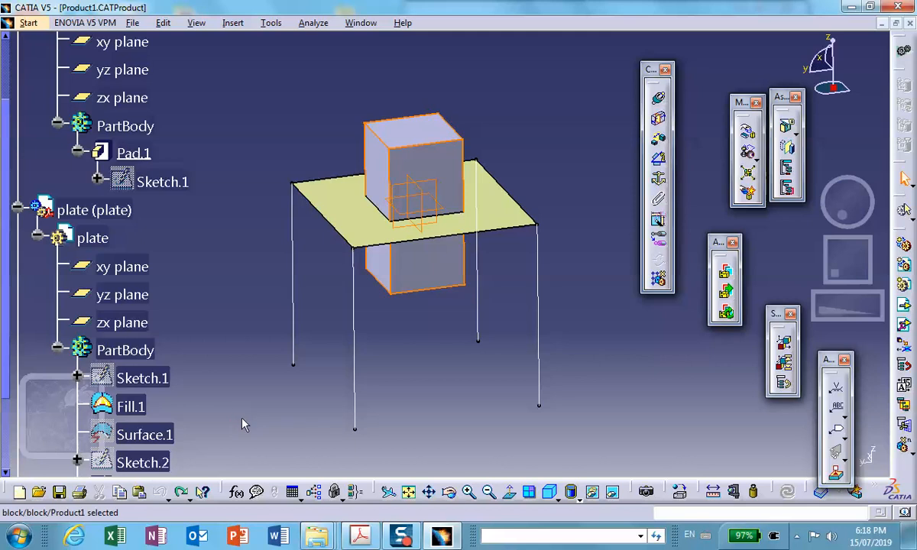
click(181, 492)
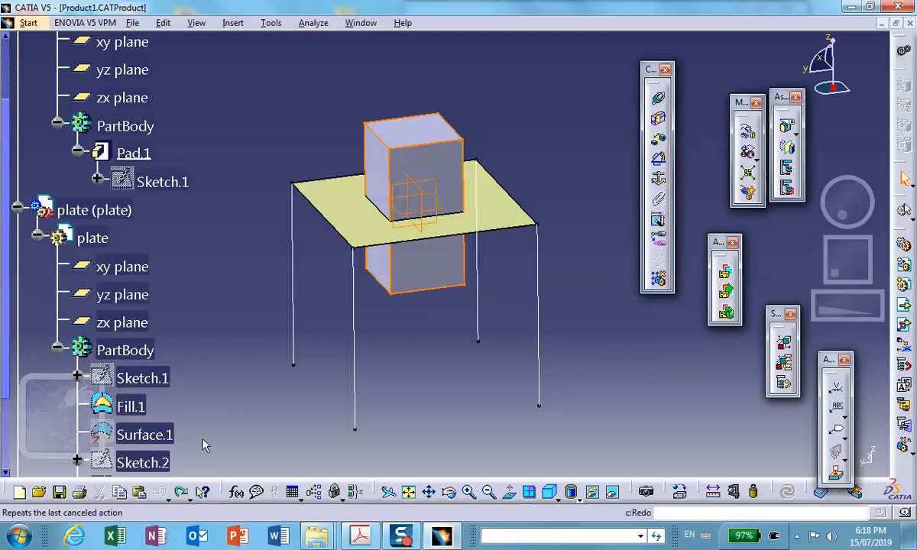
middle_drag(217, 346, 214, 282)
scroll(217, 289, down, 3)
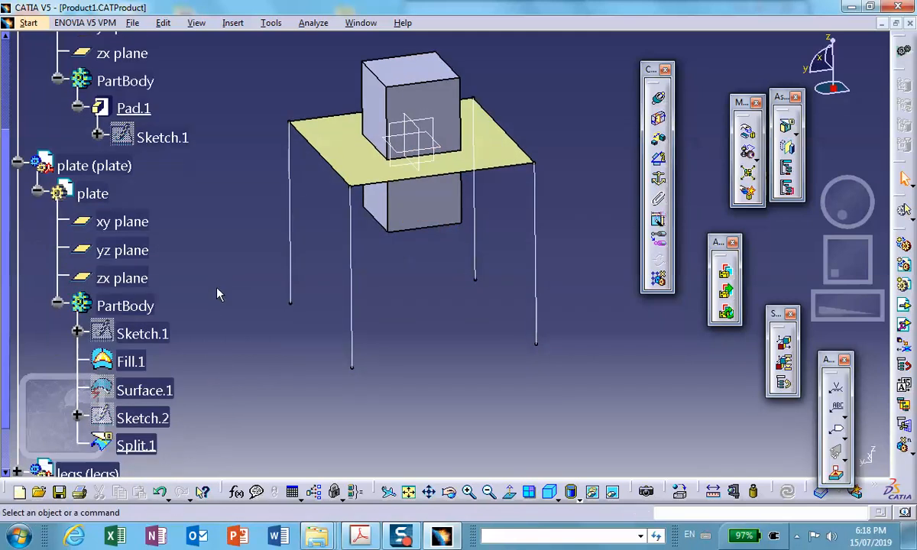
click(141, 356)
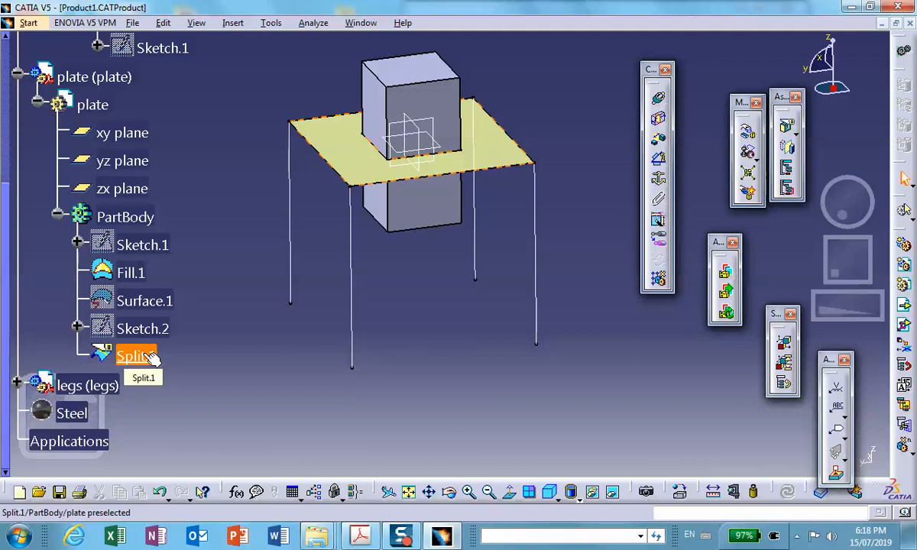
scroll(225, 290, up, 4)
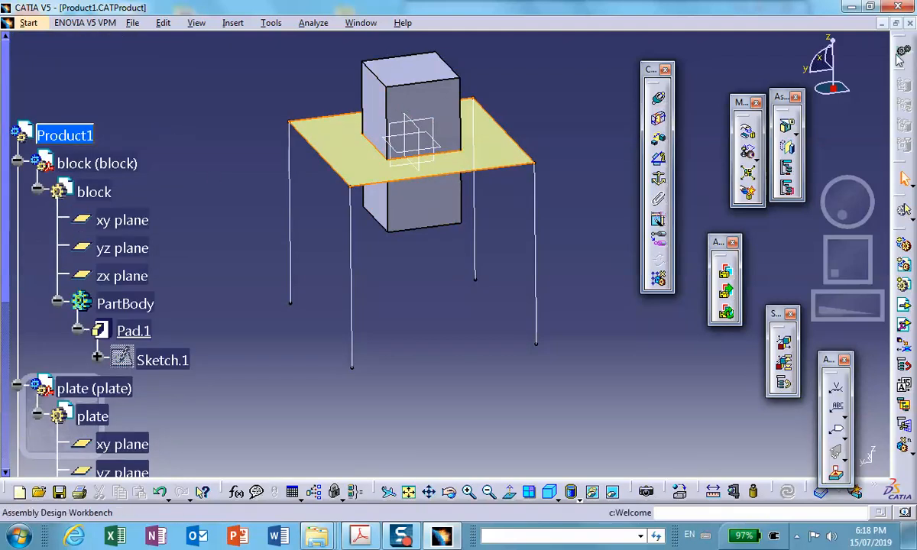
Step: Activate the block part in Part Design and split its solid in half with the zx plane
double_click(113, 195)
drag(354, 71, 230, 72)
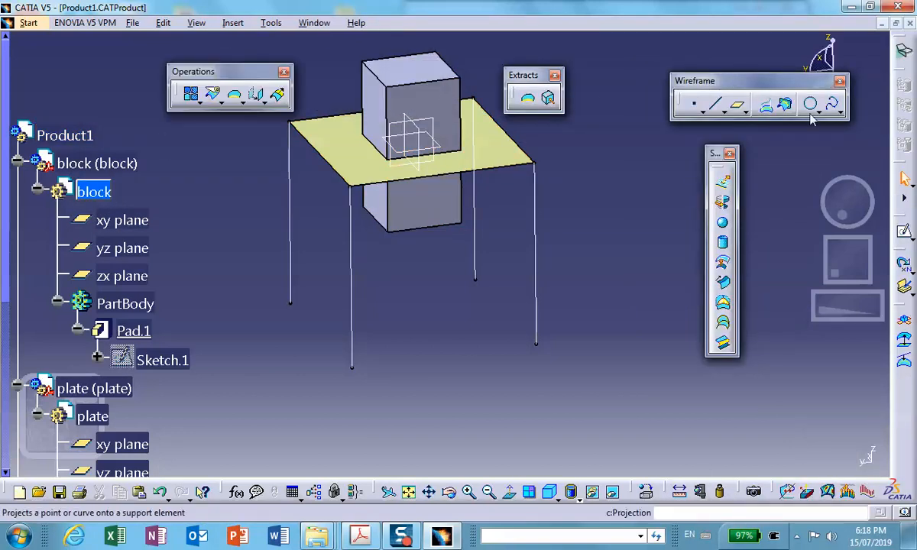
click(906, 50)
click(633, 340)
click(711, 348)
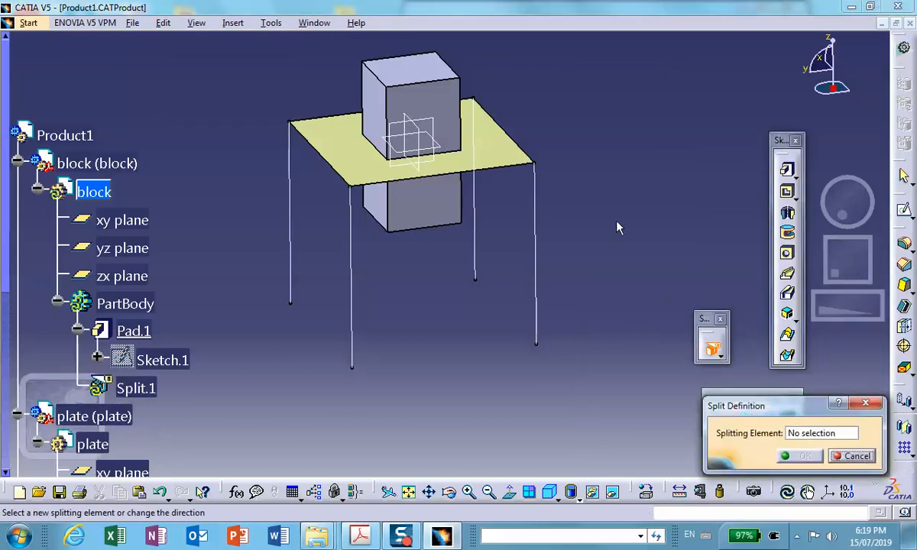
click(424, 133)
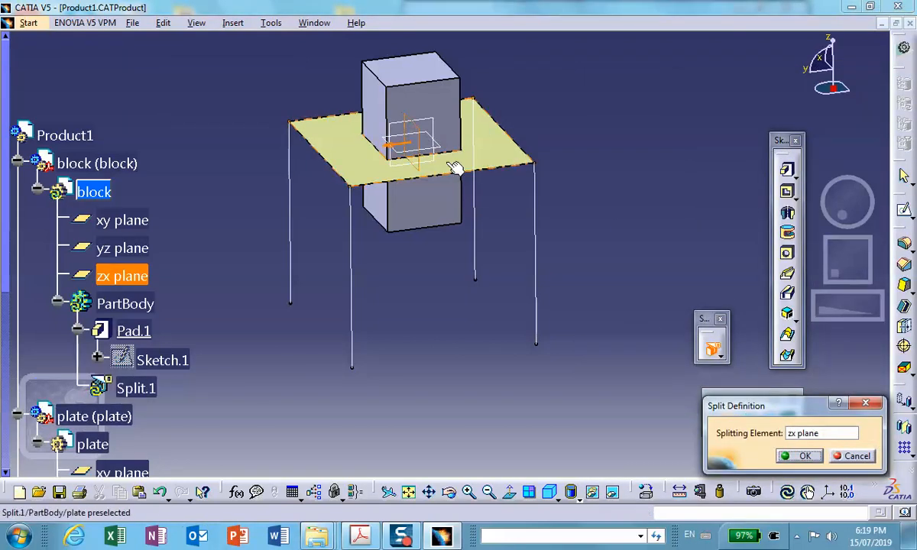
click(804, 457)
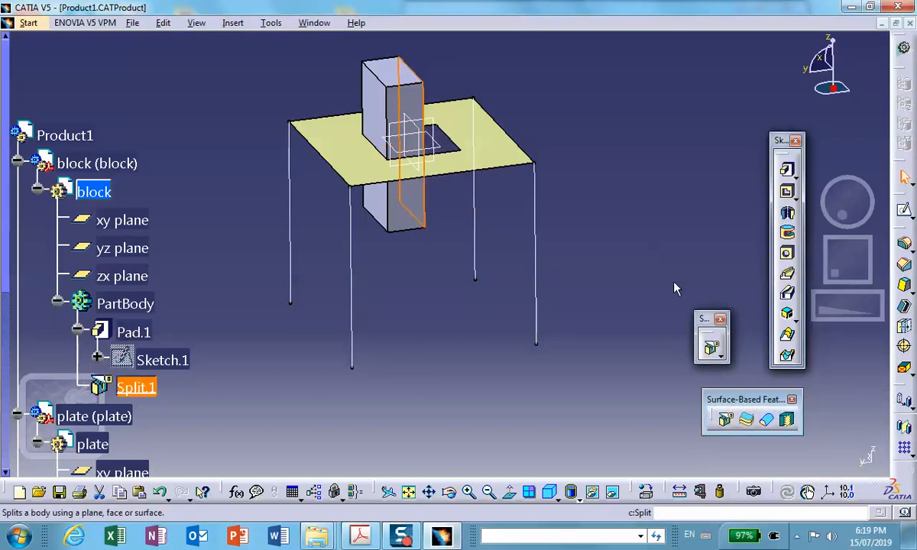
Step: Split the remaining half block with its yz plane to leave a quarter of the solid
click(712, 349)
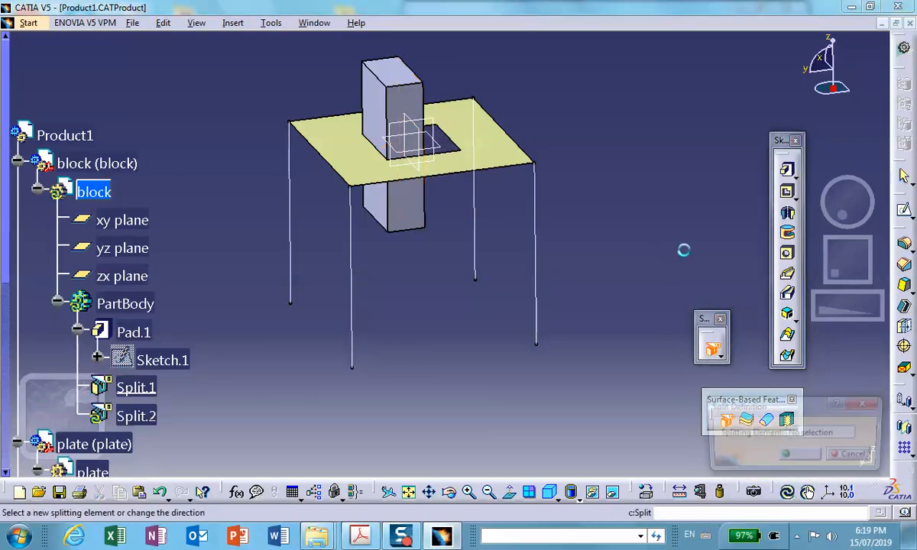
click(441, 124)
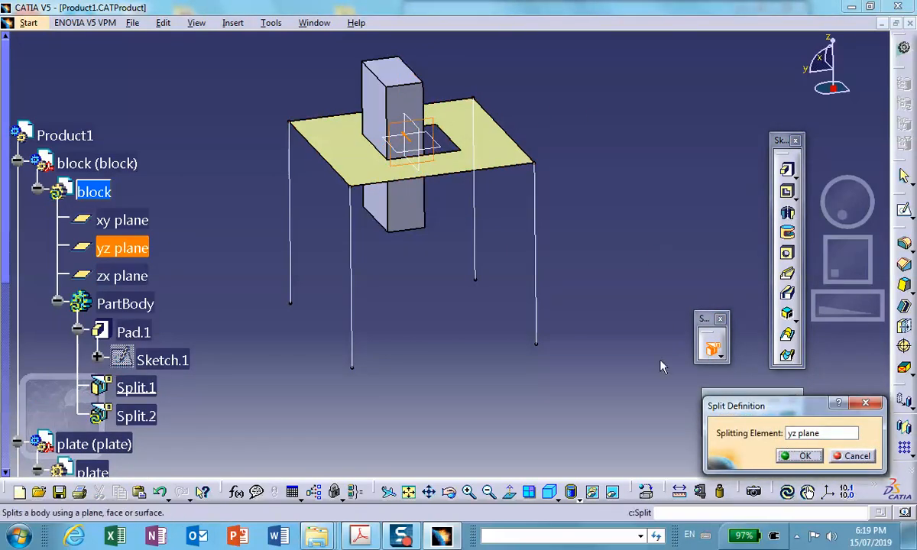
click(800, 457)
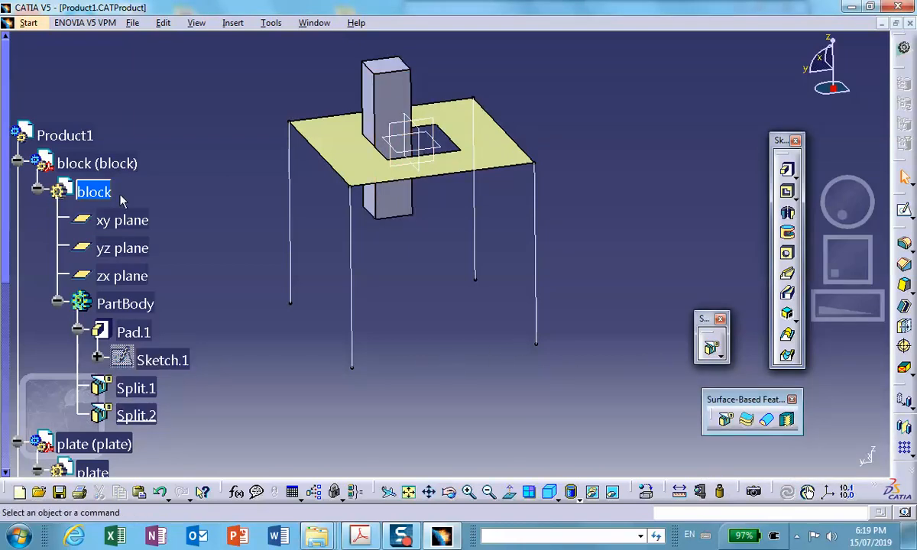
Step: Activate the plate part for editing and expand its feature tree
scroll(122, 221, down, 3)
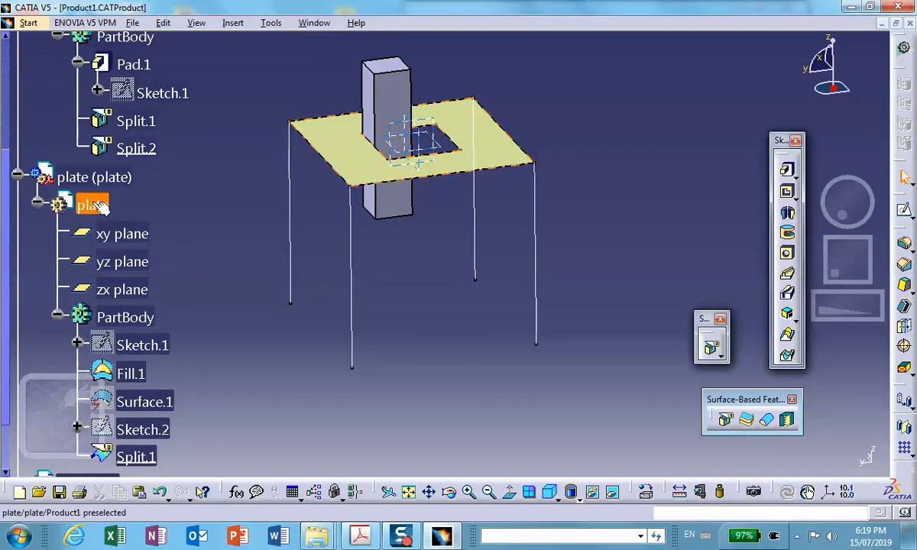
click(93, 206)
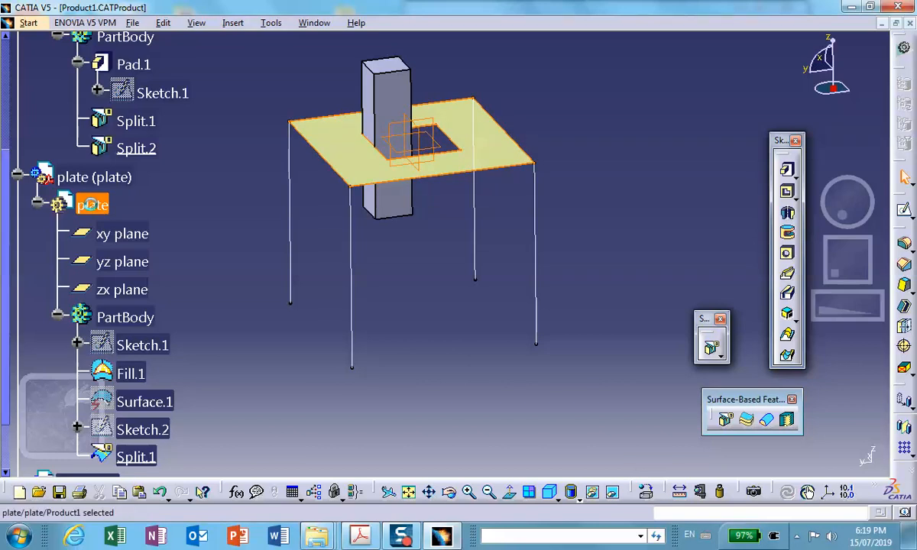
click(184, 194)
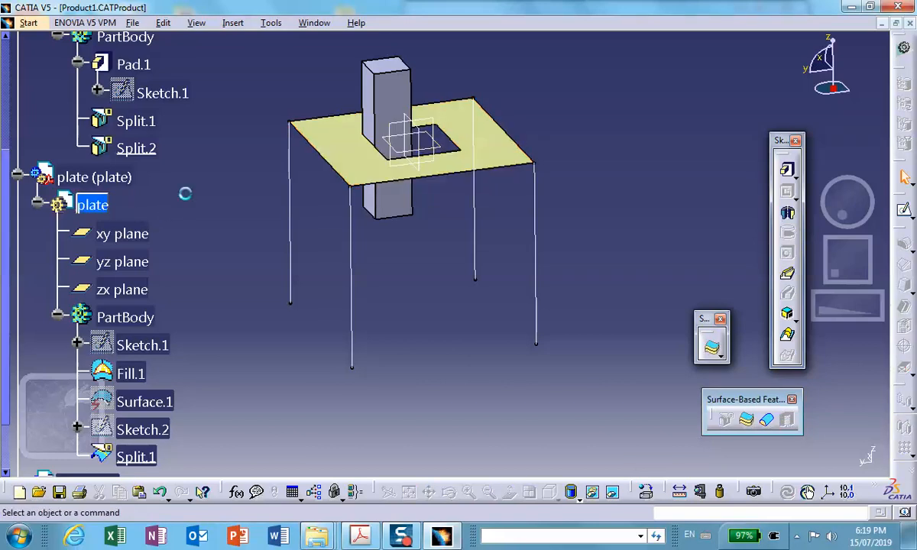
double_click(103, 207)
click(196, 254)
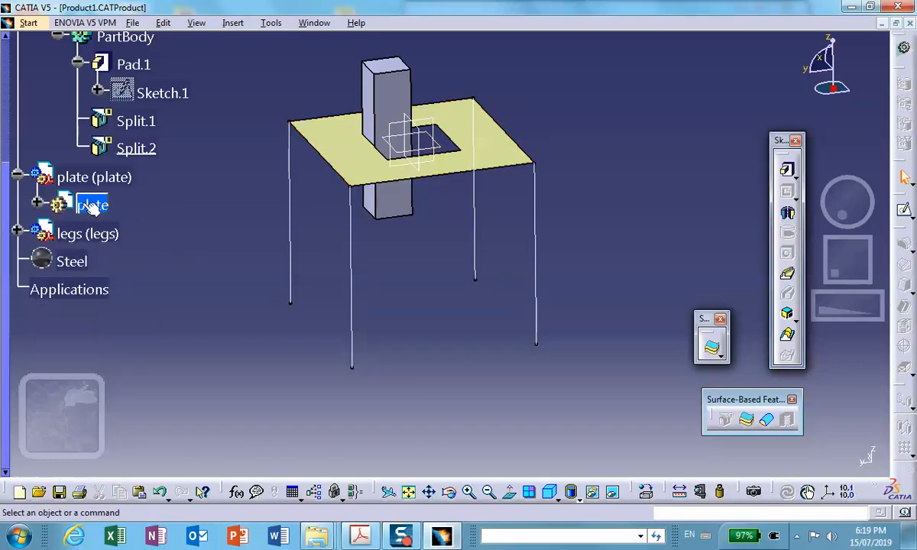
double_click(96, 207)
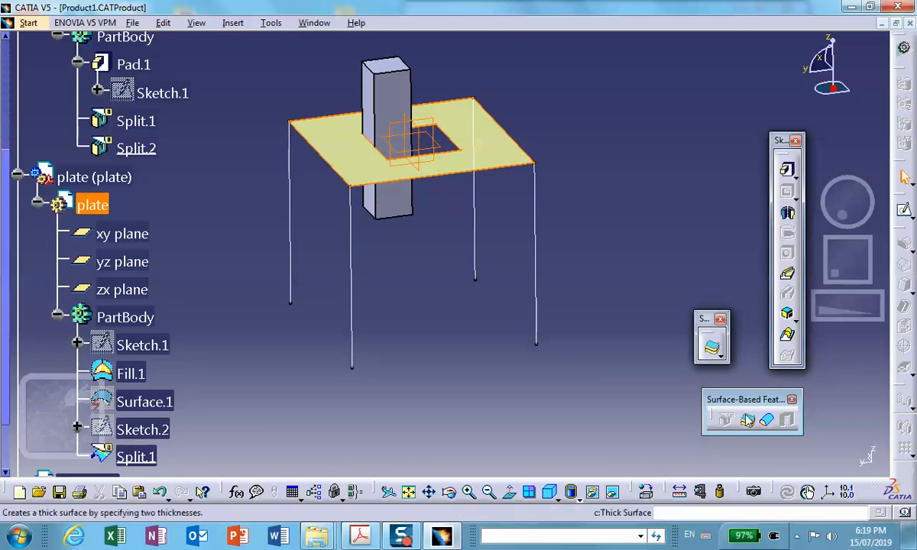
click(177, 315)
Step: Switch the active plate part to the Wireframe and Surface Design workbench
scroll(175, 313, down, 1)
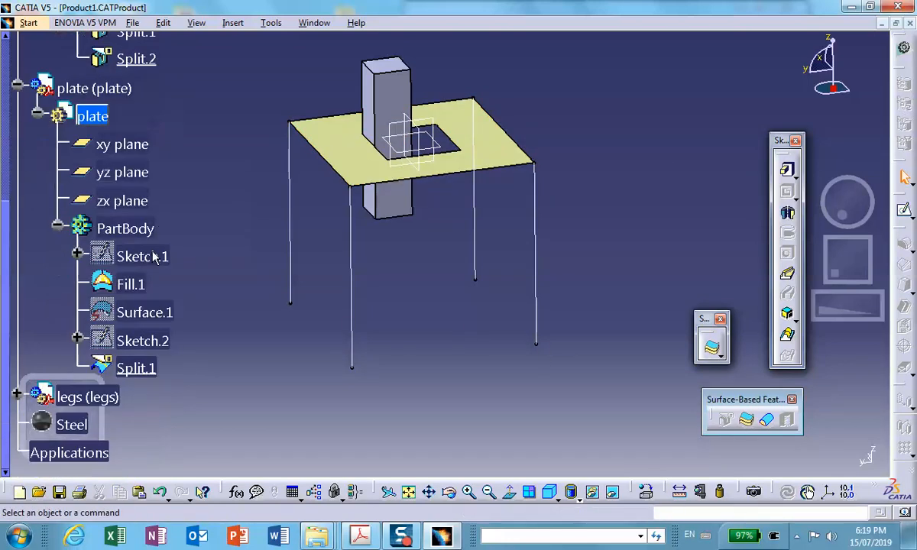
click(907, 49)
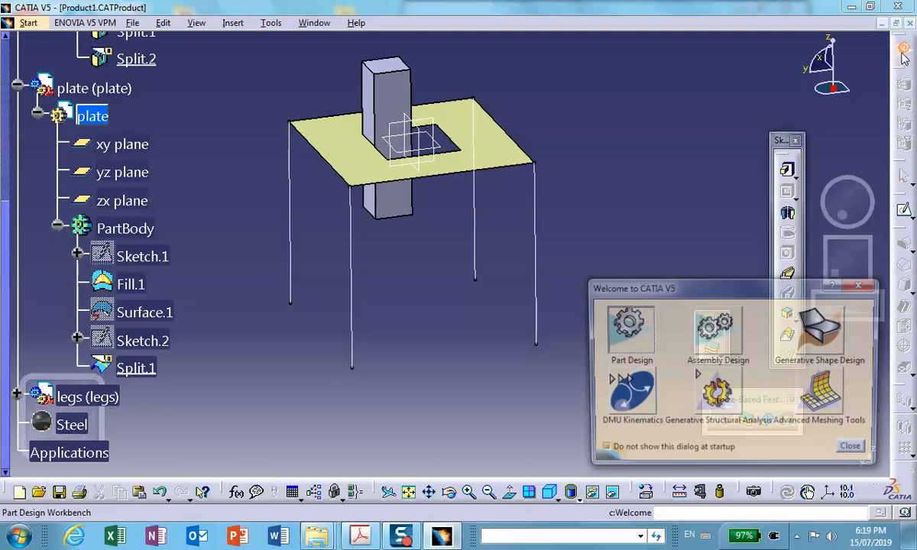
click(855, 452)
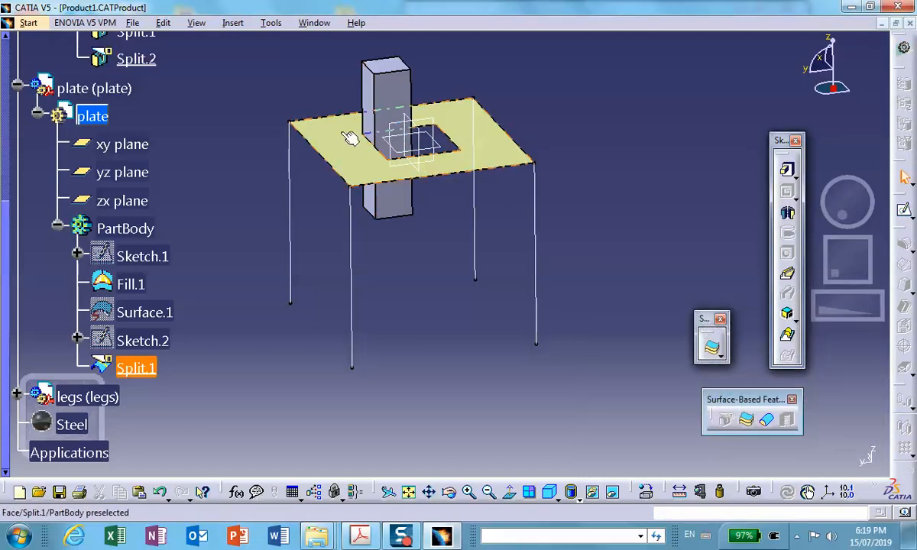
click(29, 24)
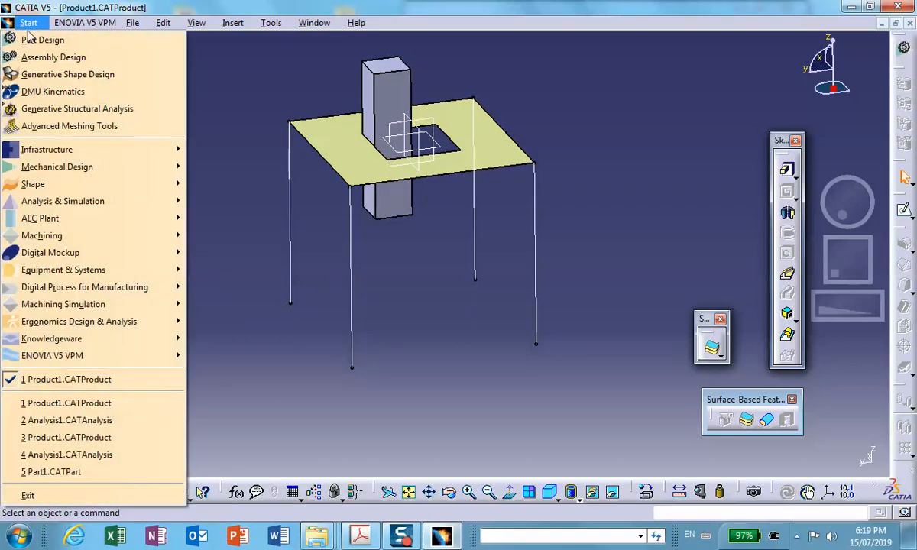
mouse_move(90, 165)
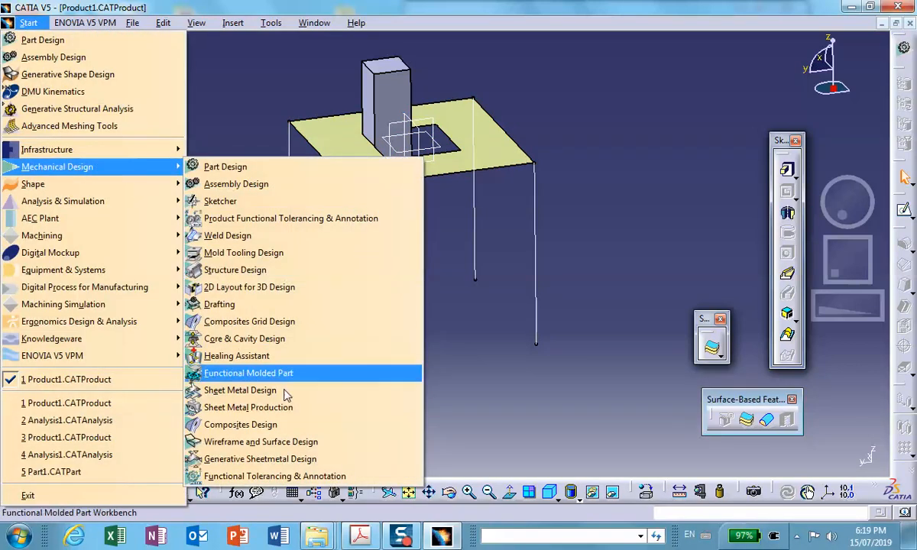
click(260, 442)
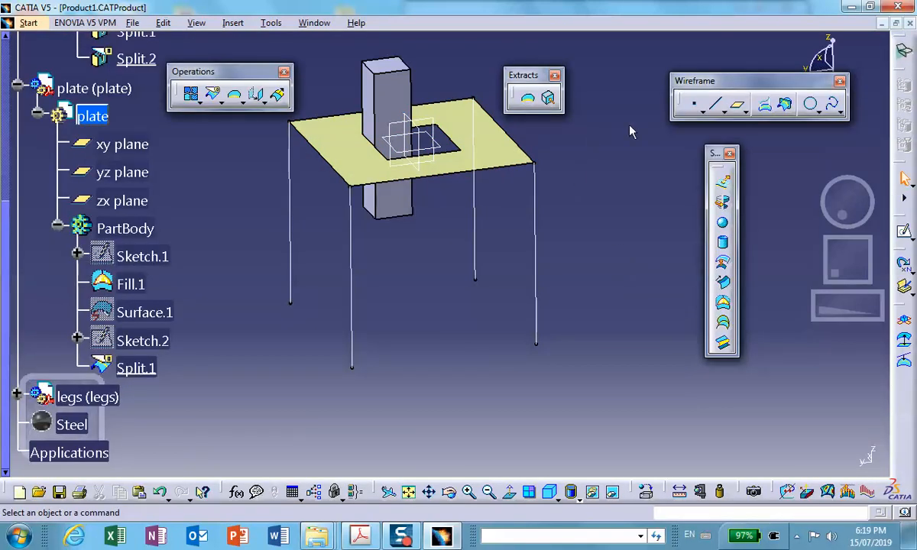
Step: Split the plate surface, Split.1, with the plate's zx plane to keep one half
click(211, 93)
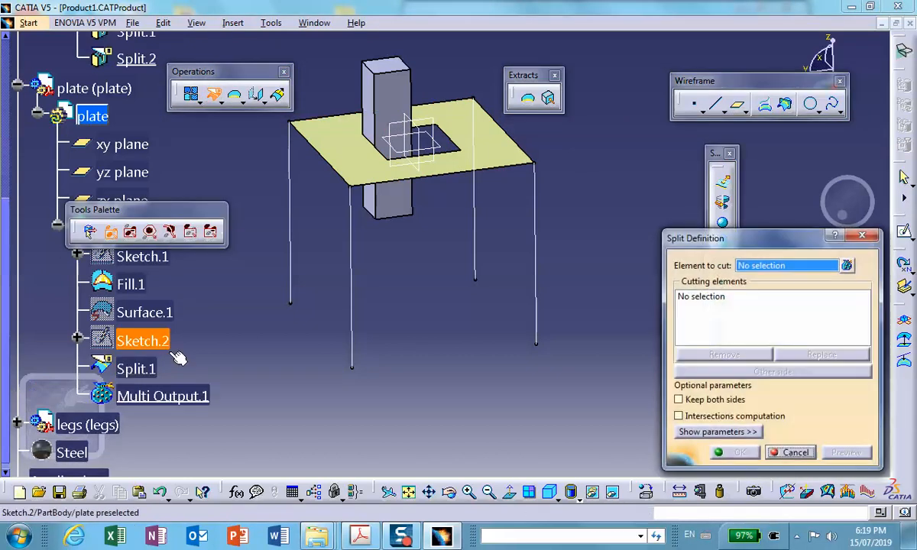
click(493, 149)
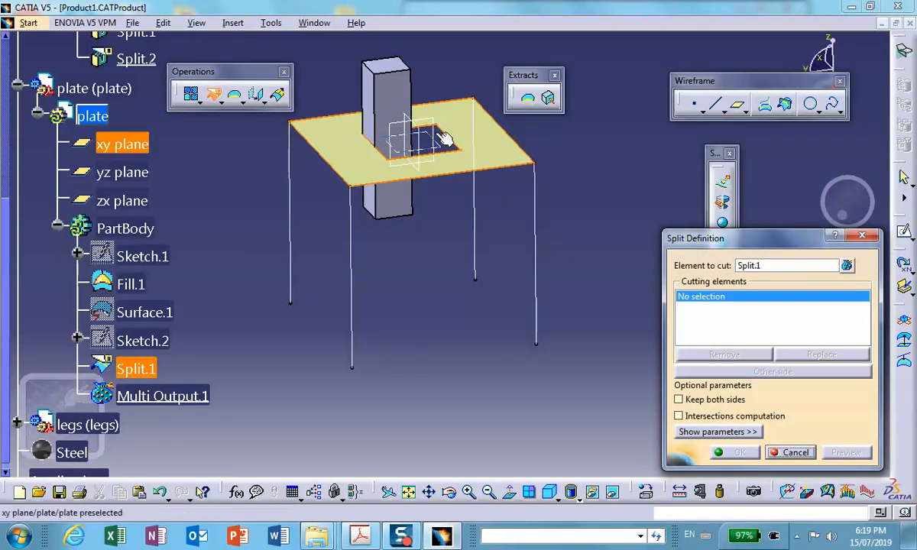
click(416, 141)
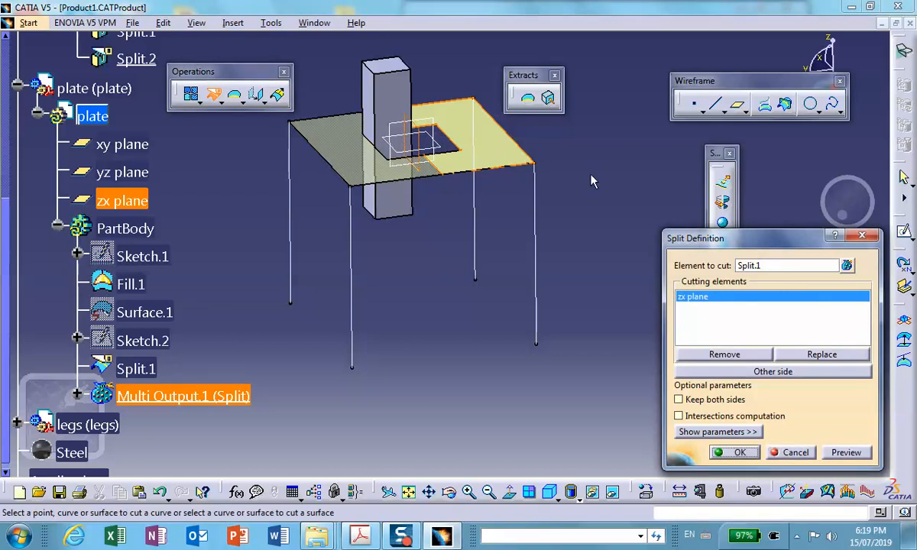
click(738, 452)
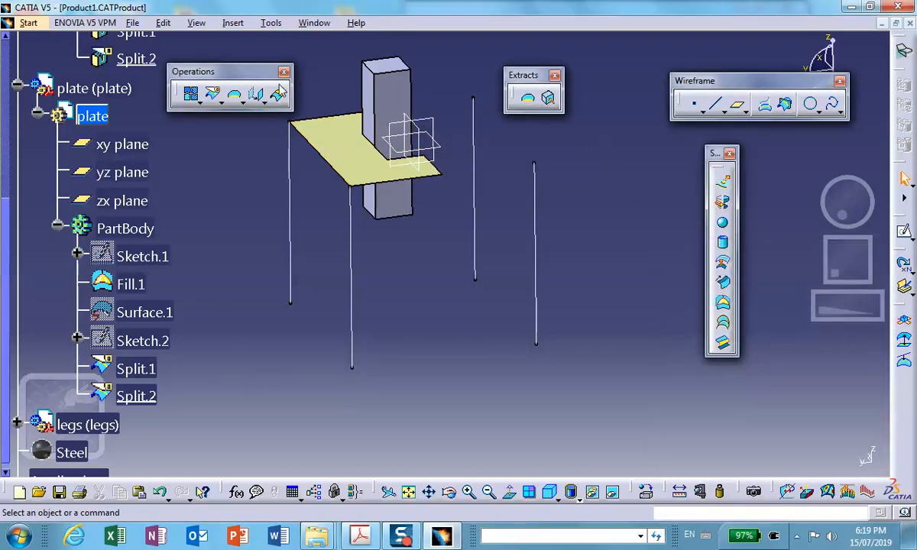
Step: Split the remaining half of the plate with its yz plane to leave the quarter adjoining the block
click(212, 93)
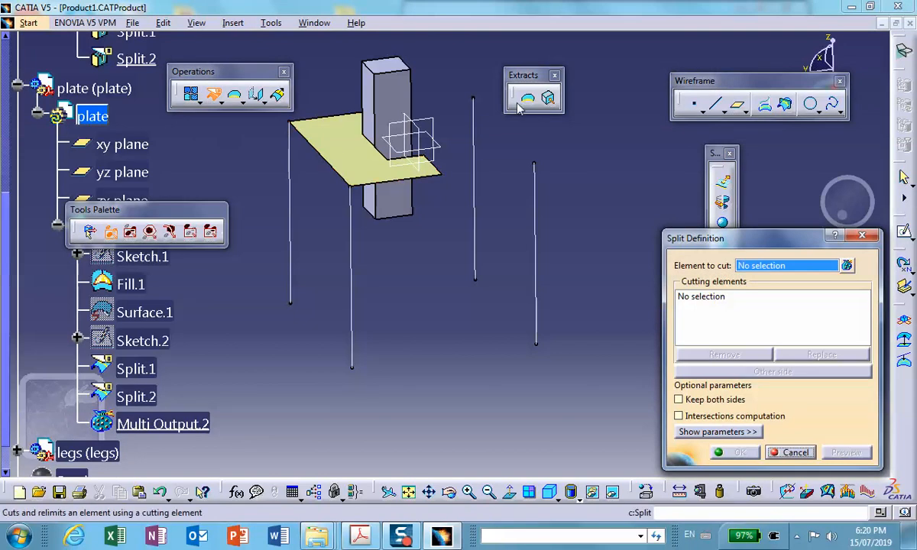
click(338, 149)
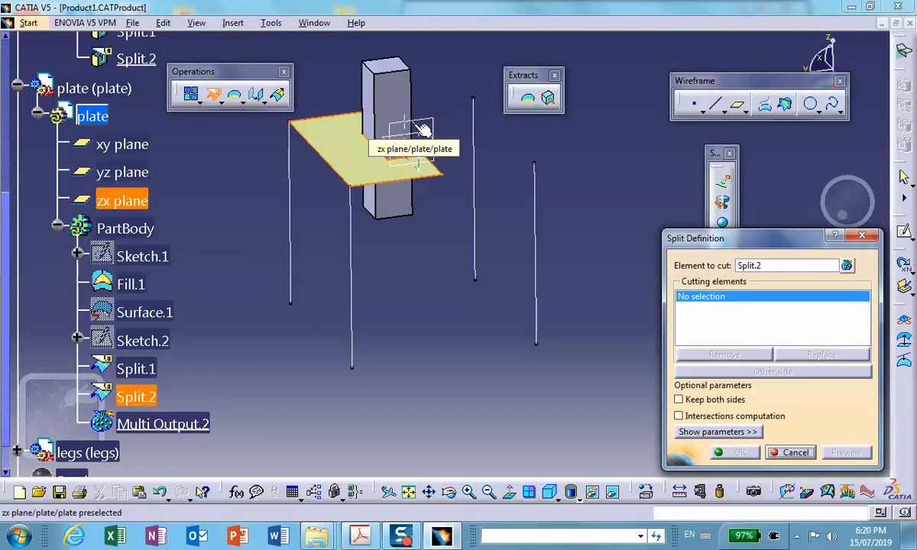
click(441, 123)
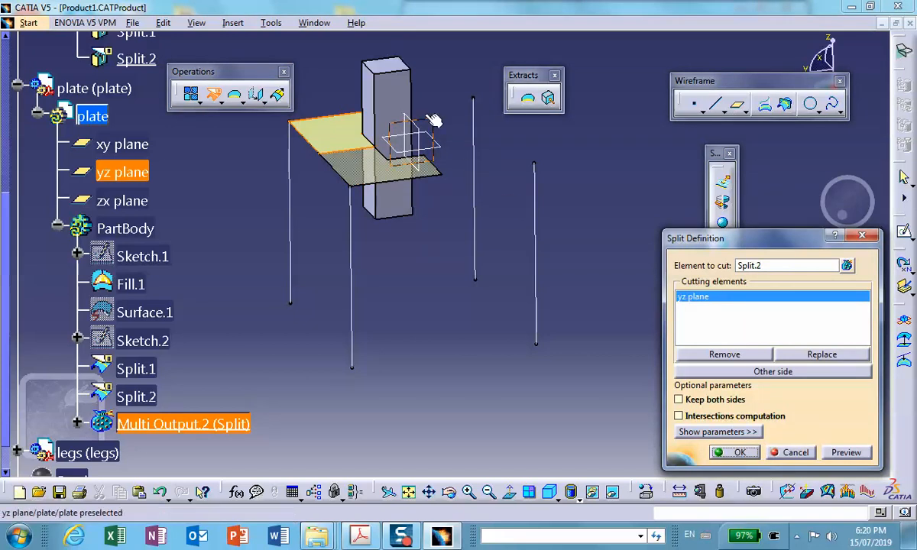
click(733, 453)
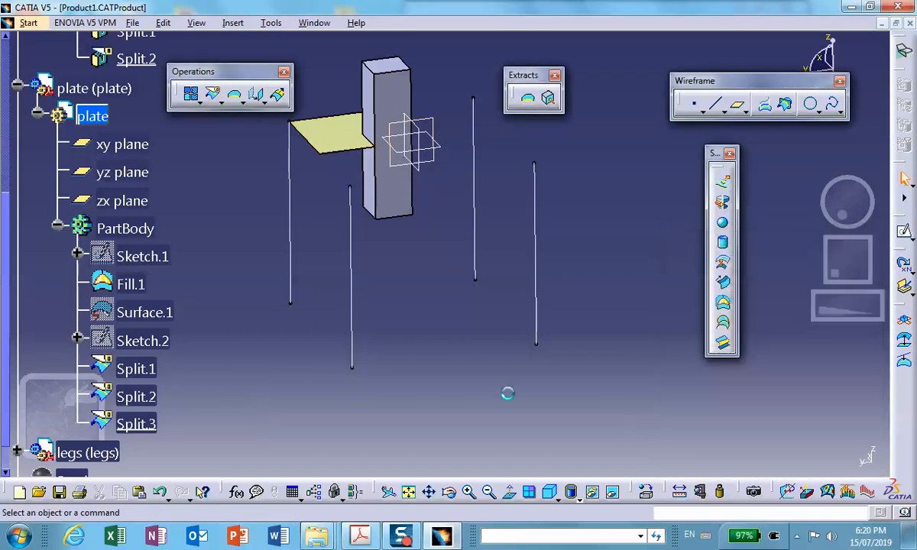
middle_drag(426, 346, 479, 388)
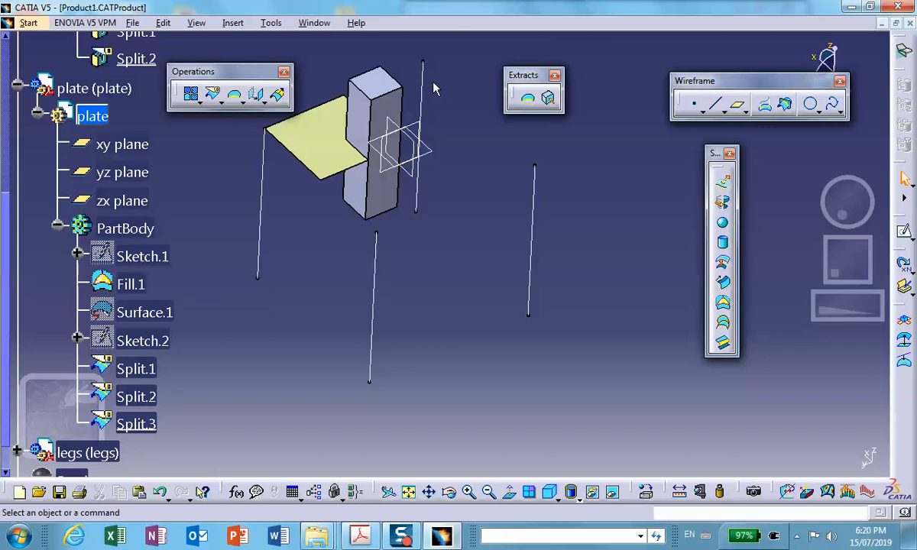
Step: Try hiding the whole legs component and undo the hiding
scroll(169, 278, down, 3)
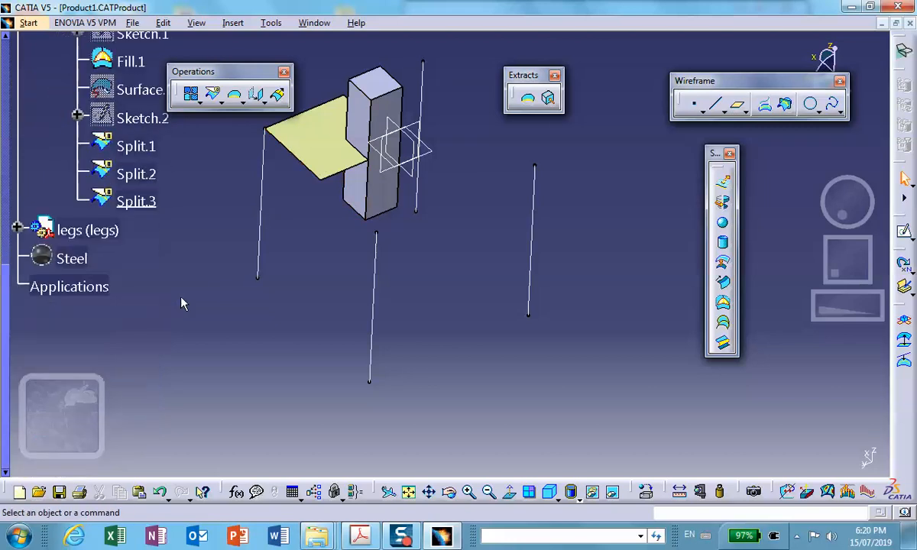
click(18, 228)
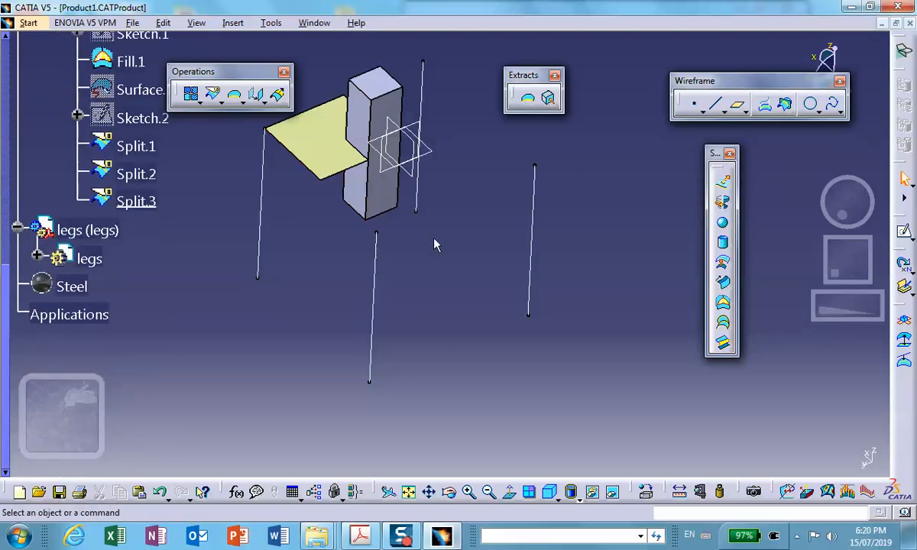
click(17, 225)
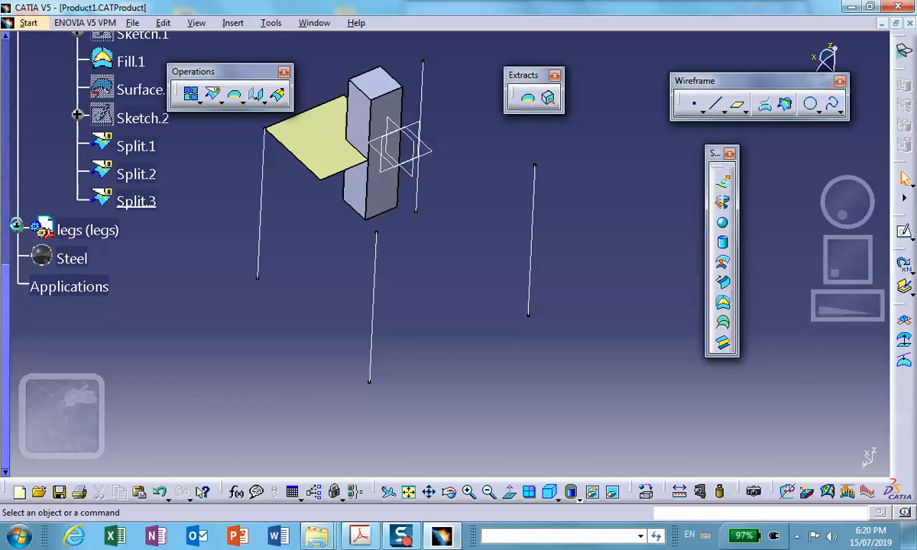
mouse_move(199, 215)
middle_down()
mouse_move(221, 258)
mouse_move(218, 233)
middle_up()
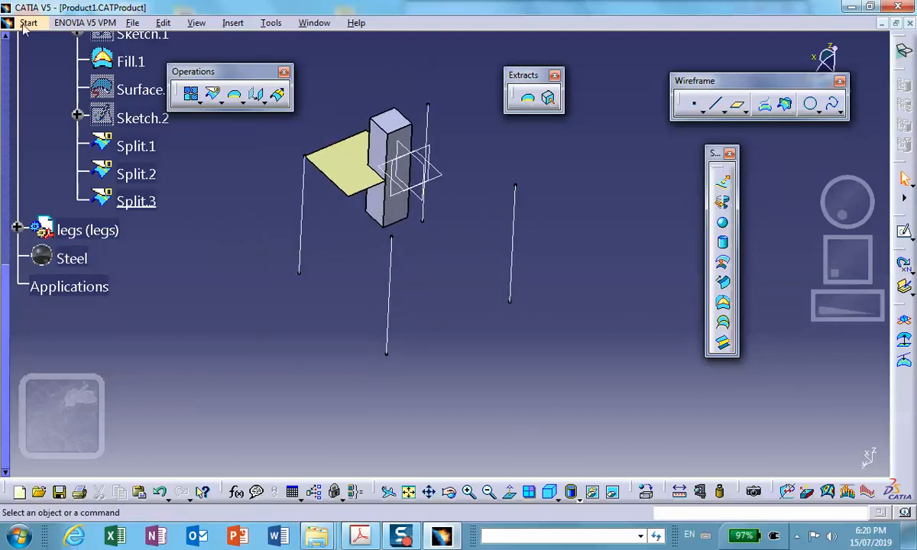
right_click(517, 225)
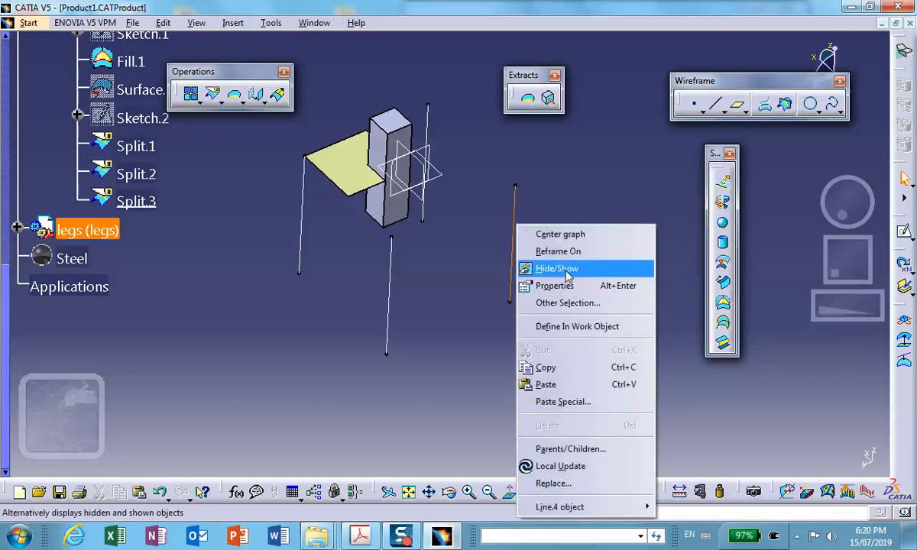
click(567, 277)
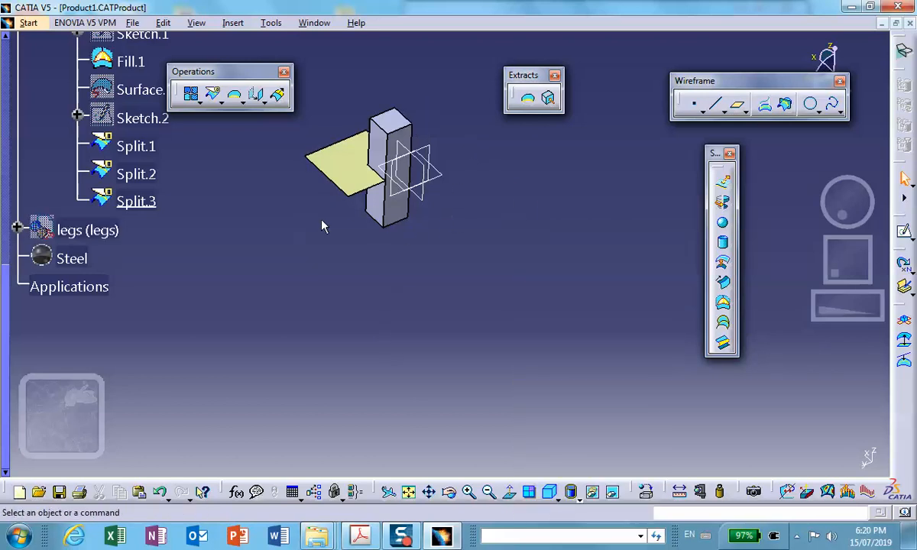
click(161, 494)
click(564, 237)
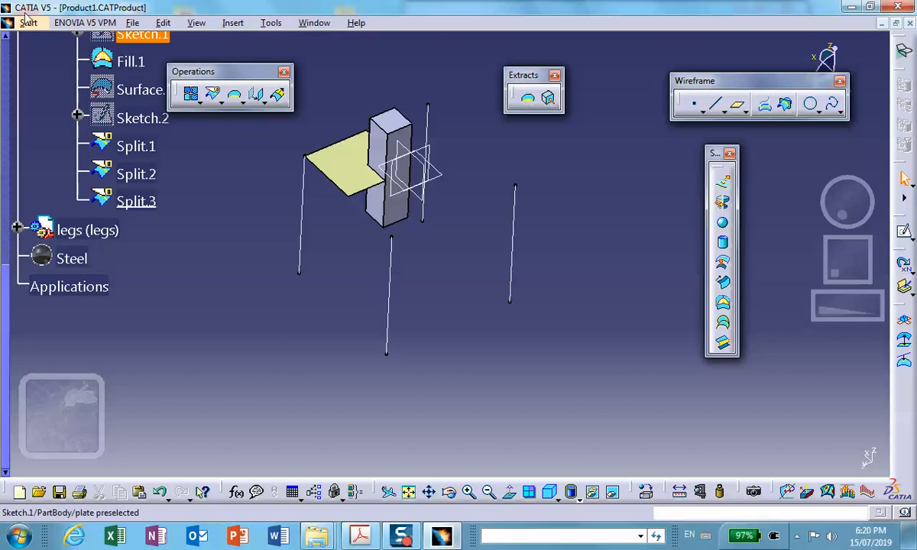
Step: Save the model and activate the top-level assembly Product1
click(60, 492)
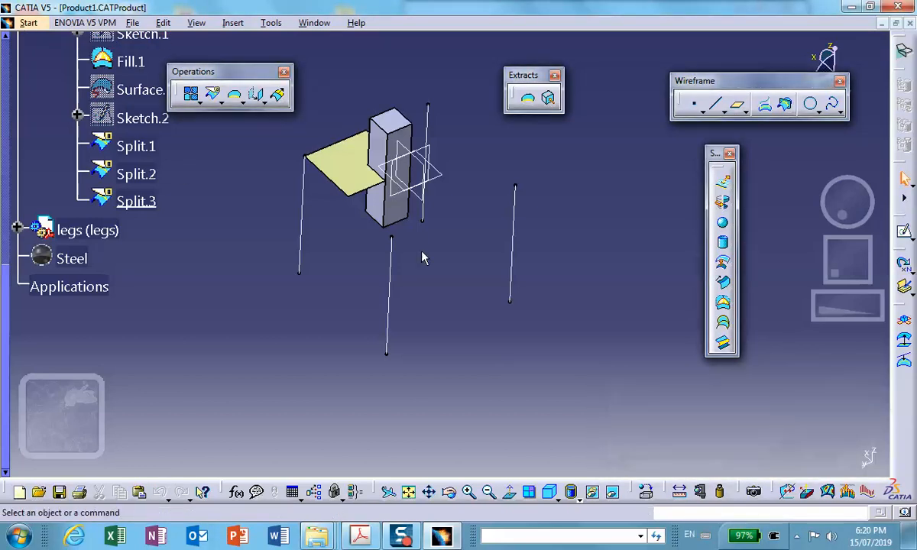
scroll(59, 150, up, 6)
scroll(57, 219, down, 2)
double_click(54, 221)
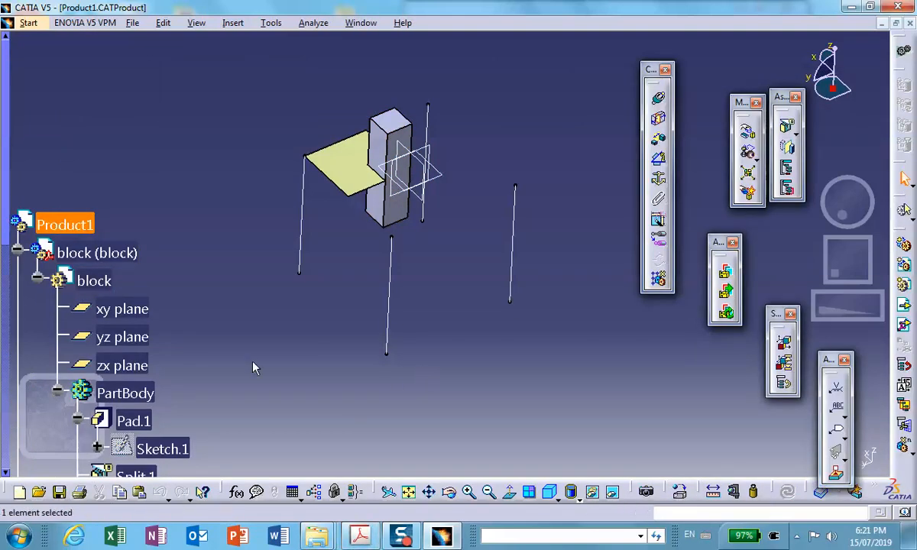
Step: Create a Static Analysis case for the assembly in Generative Structural Analysis
click(28, 23)
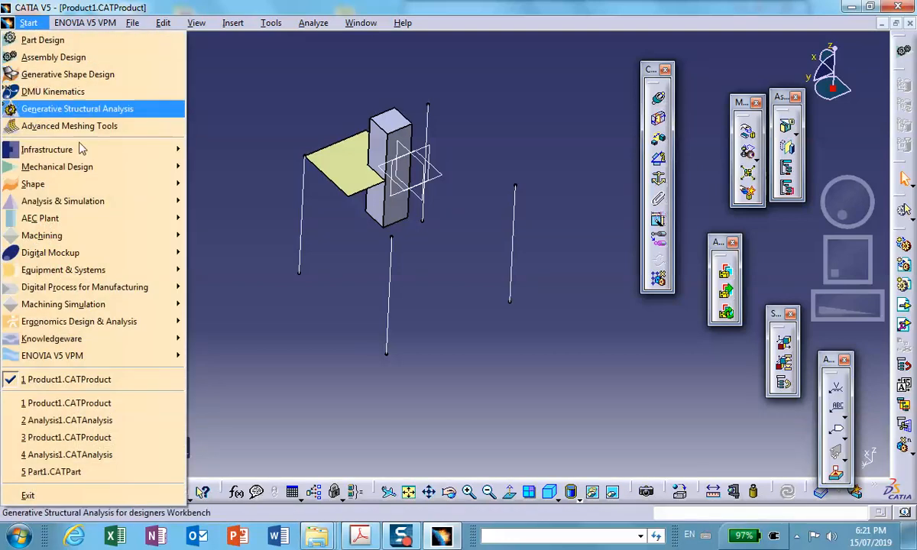
mouse_move(122, 201)
click(216, 220)
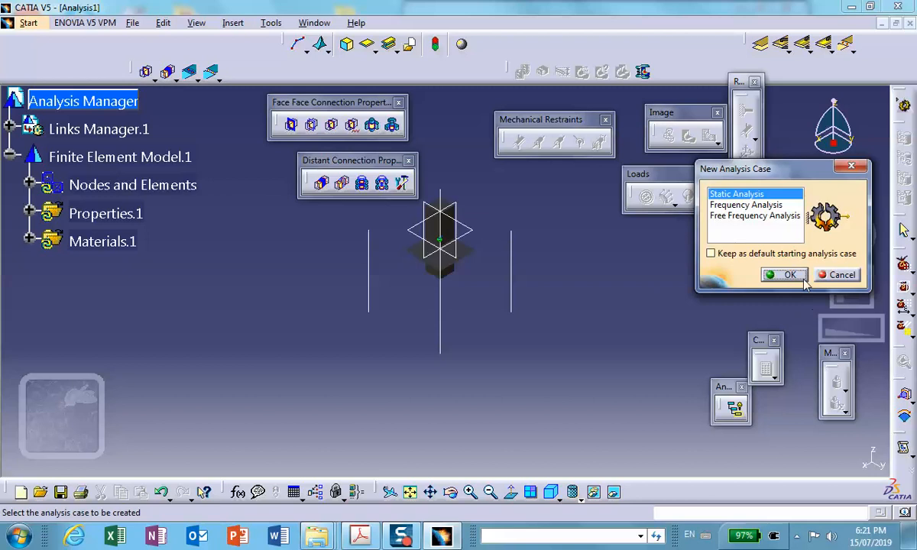
click(783, 274)
Step: Change the analysis model's view style from material rendering to shading with visible edges
middle_drag(523, 315, 545, 239)
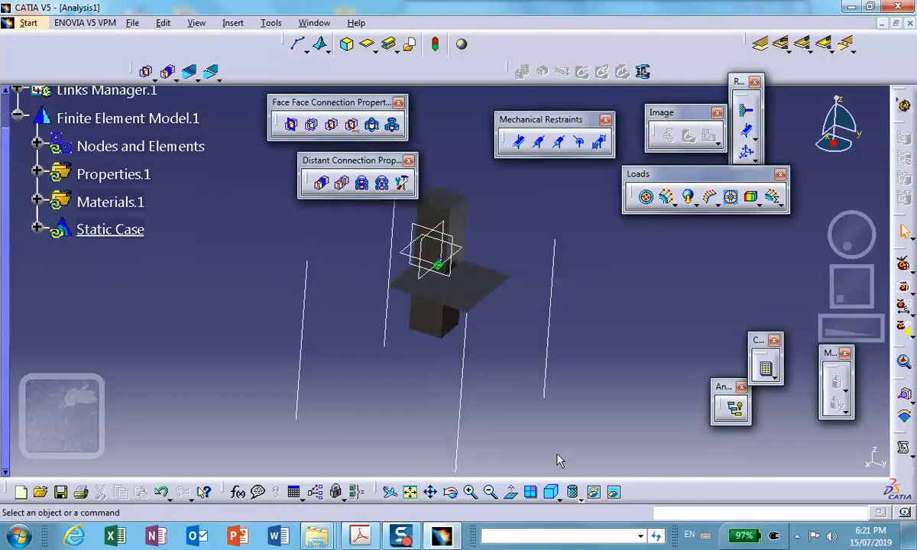
click(551, 497)
click(571, 493)
click(589, 448)
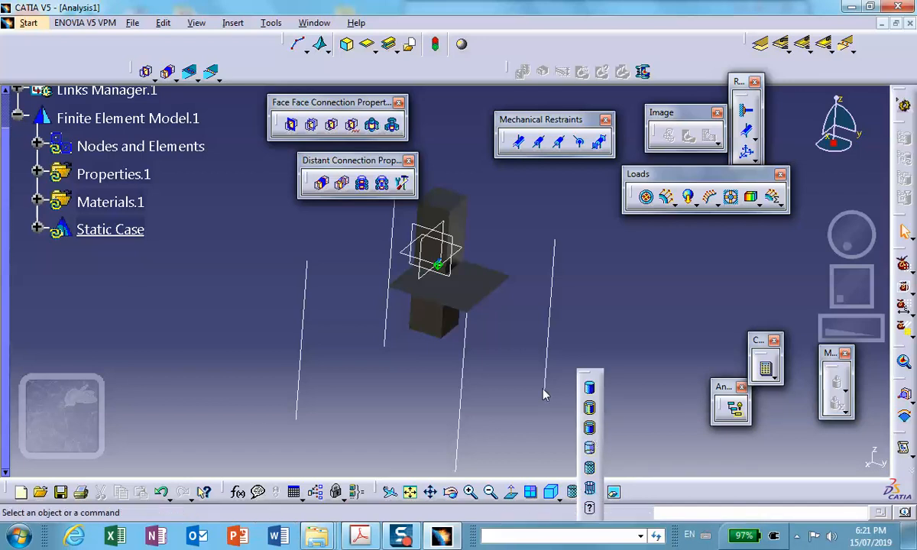
mouse_move(225, 262)
middle_down()
mouse_move(221, 250)
mouse_move(227, 265)
middle_up()
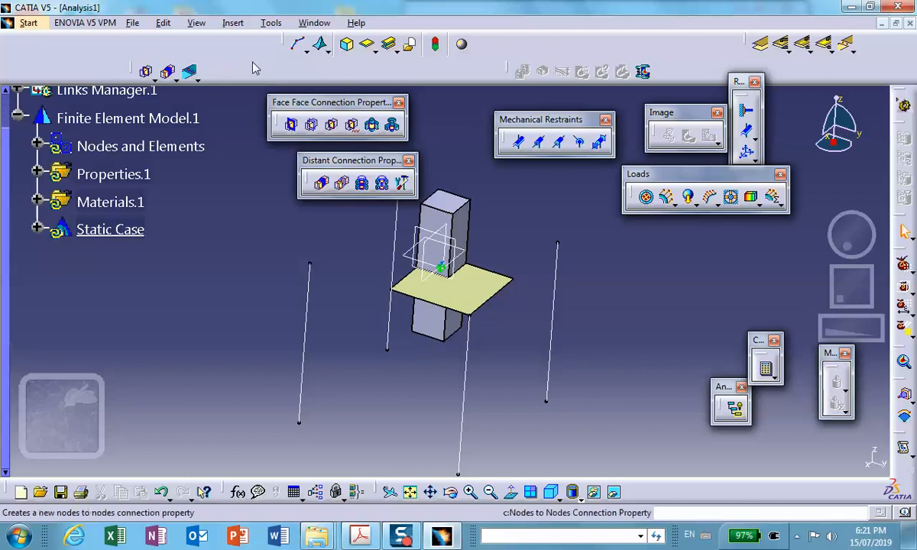
Step: Mesh the quarter plate with linear octree triangles of 0.251 in size and give it a 2D property 0.1 in thick
click(308, 50)
click(319, 90)
click(475, 301)
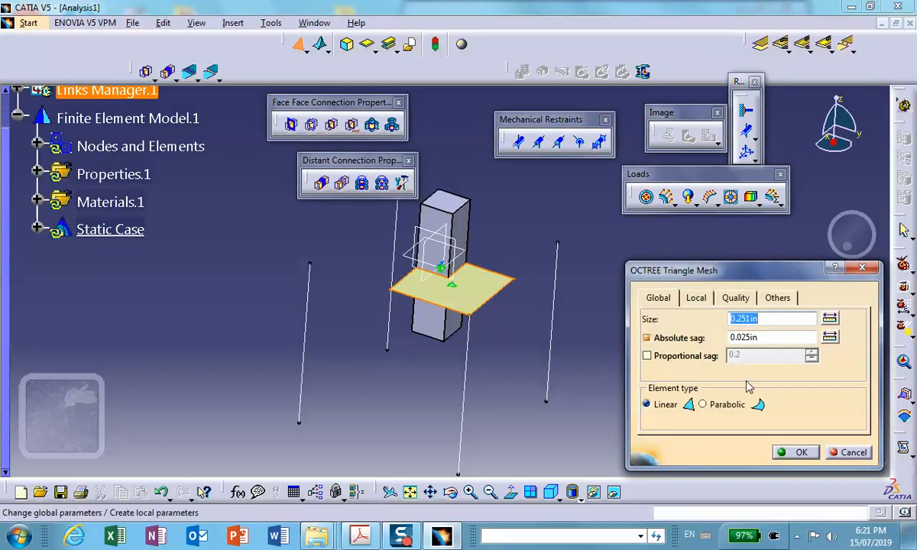
click(795, 452)
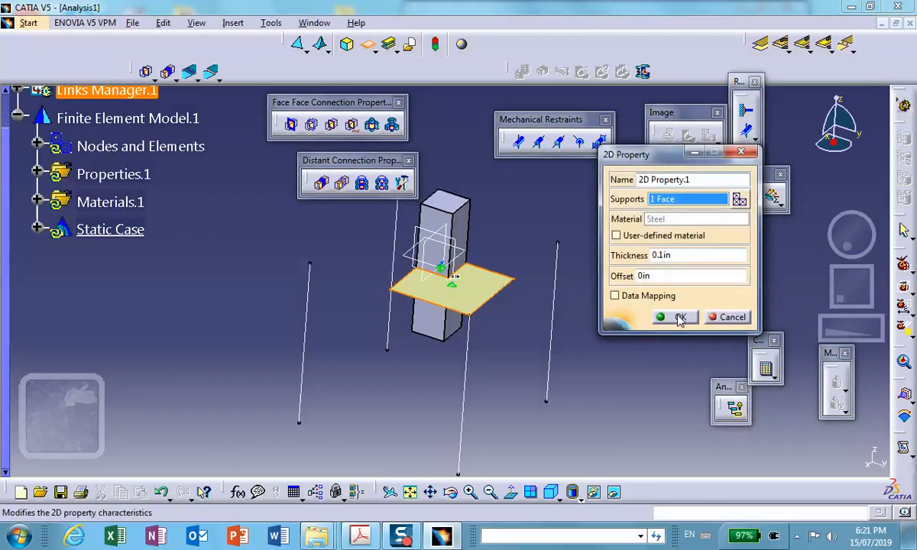
click(681, 316)
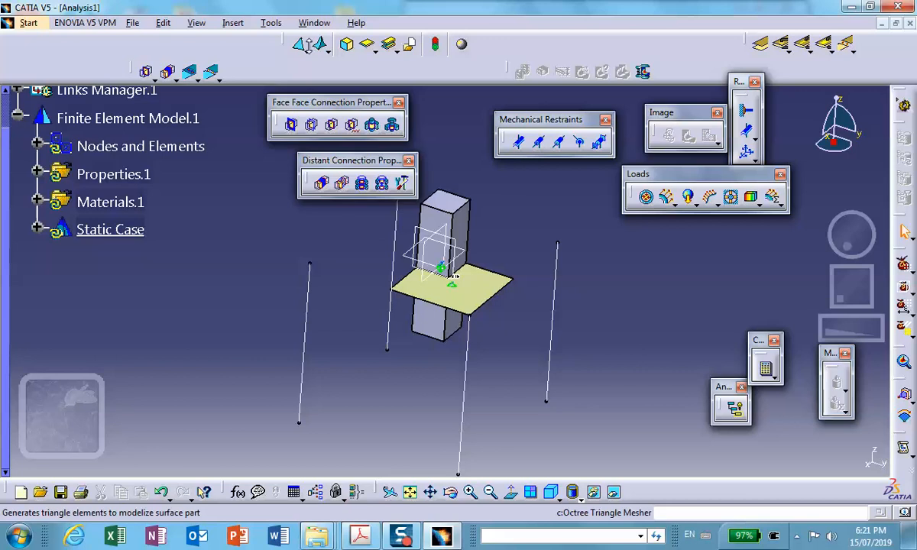
Step: Apply a beam mesh with 0.2 in element size to the leg at the quarter plate's outer corner
click(324, 49)
click(320, 106)
click(465, 378)
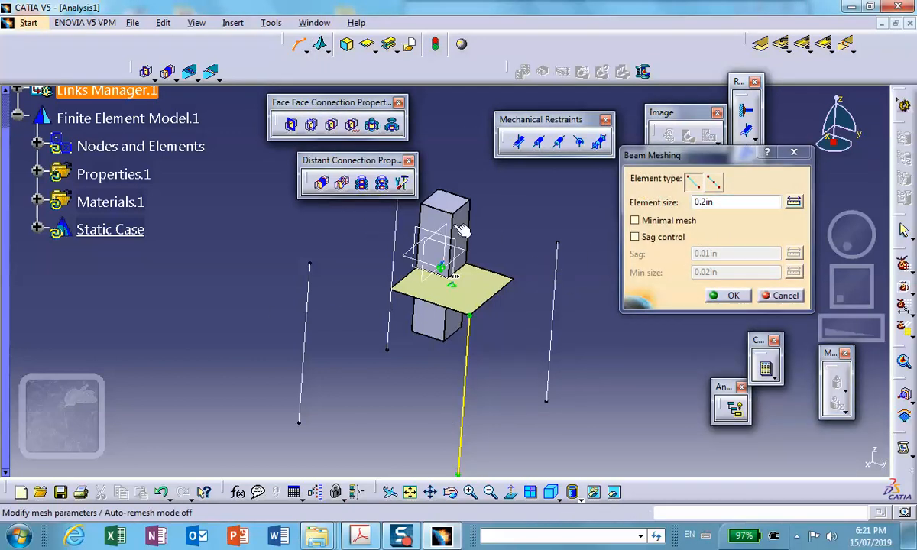
click(726, 298)
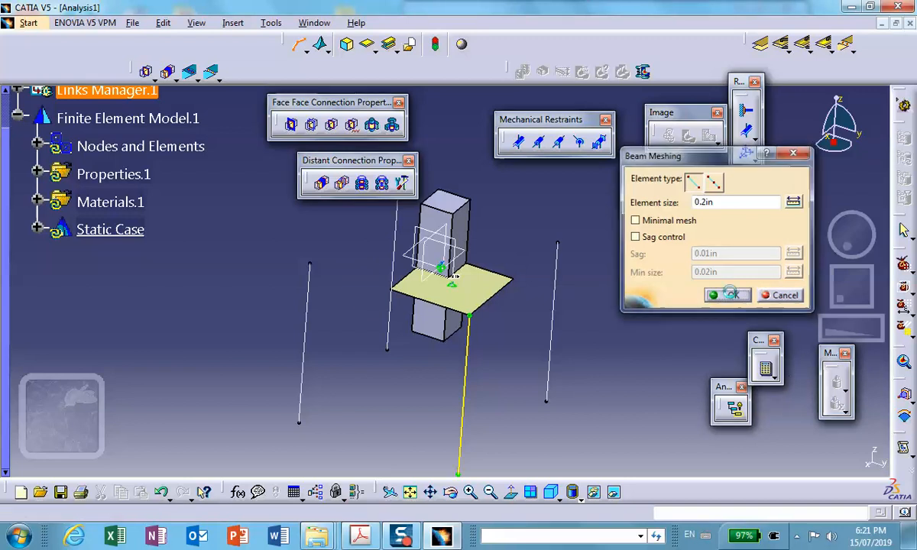
Step: Assign a 1D property of the cylindrical beam type to the meshed leg at the quarter plate's outer corner
click(388, 46)
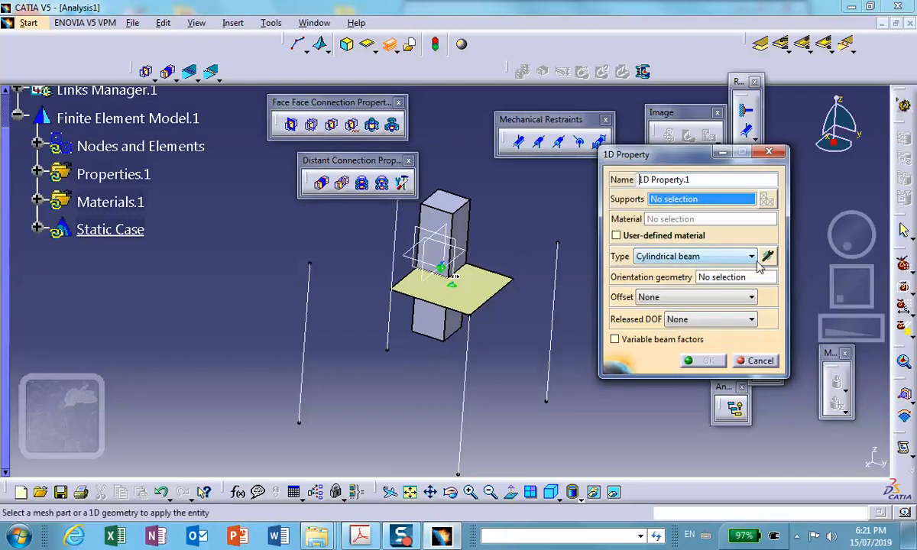
click(468, 378)
click(705, 361)
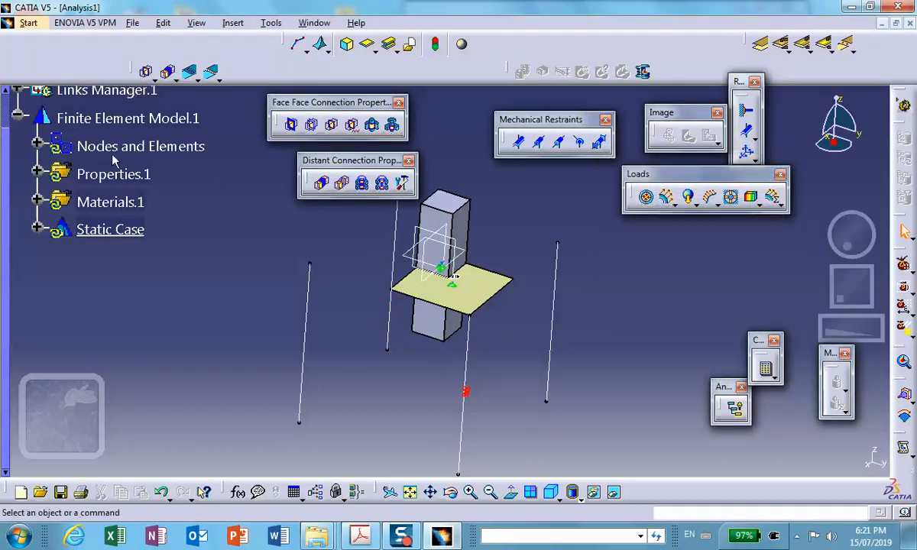
Step: Update the mesh and display the mesh visualization of the block, plate and leg
right_click(148, 147)
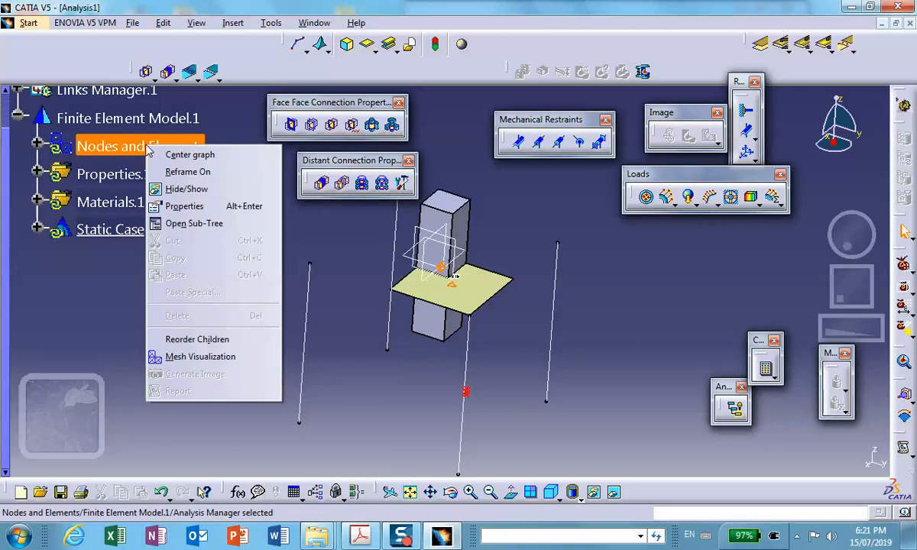
click(200, 357)
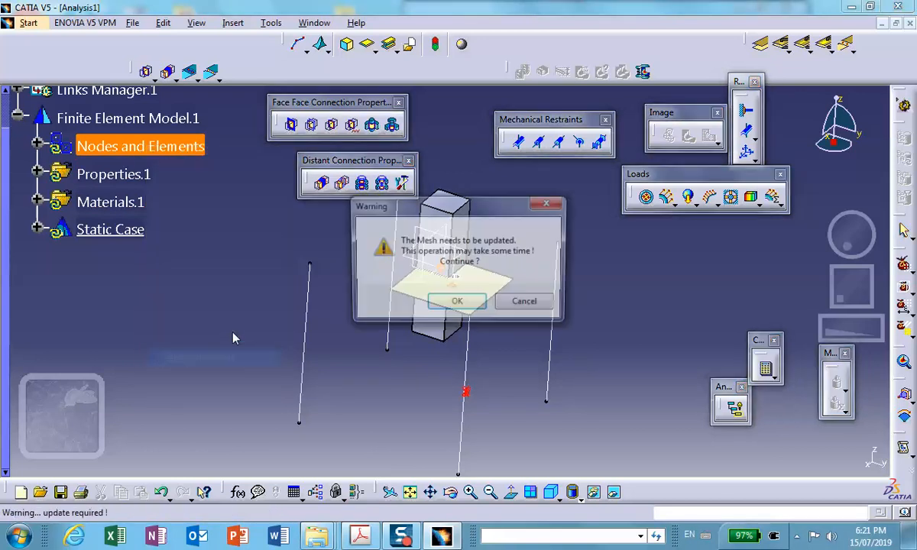
click(457, 304)
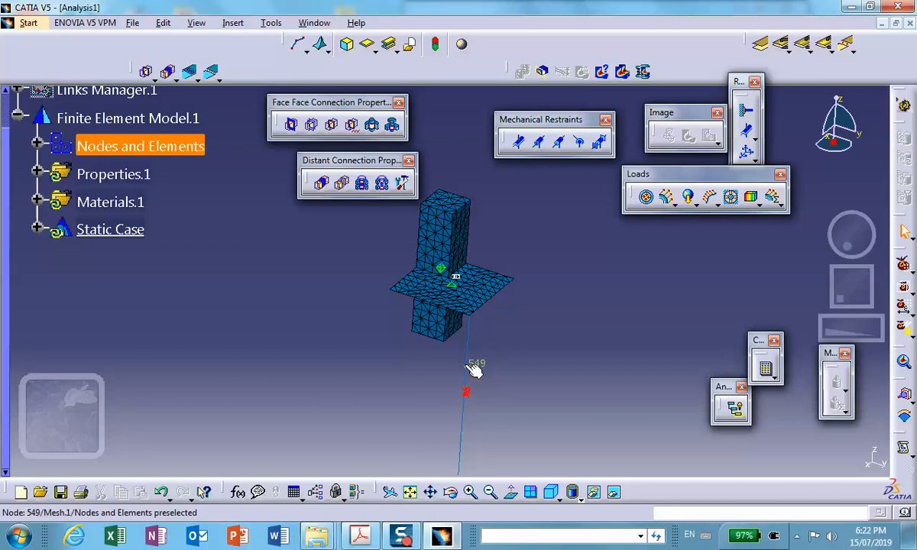
middle_drag(321, 286, 334, 322)
Step: Deactivate the mesh visualization image under Nodes and Elements
click(38, 145)
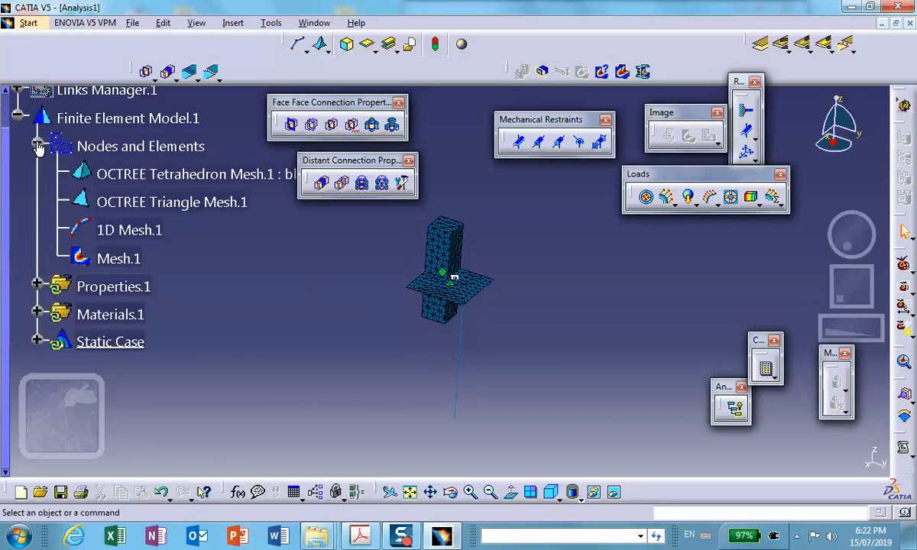
right_click(108, 254)
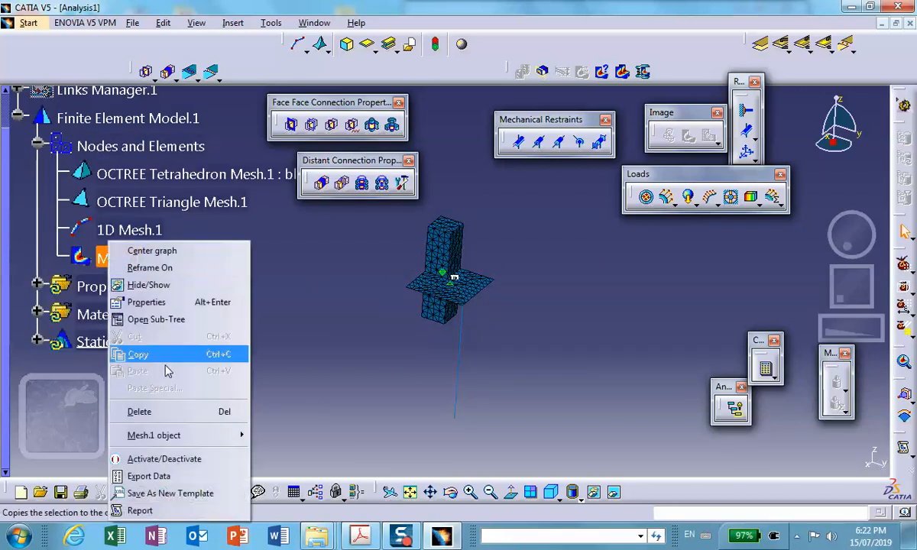
click(162, 459)
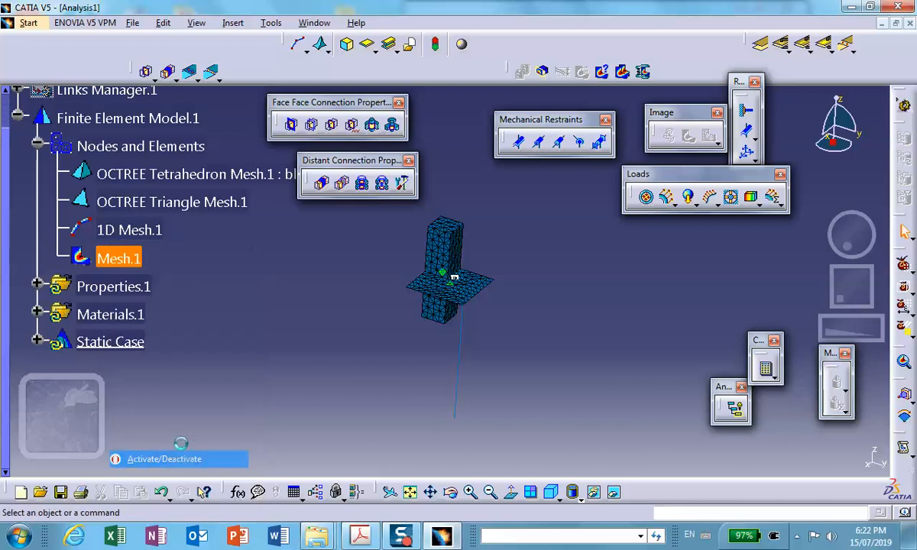
Step: Clamp the bottom vertex of the meshed leg
click(745, 120)
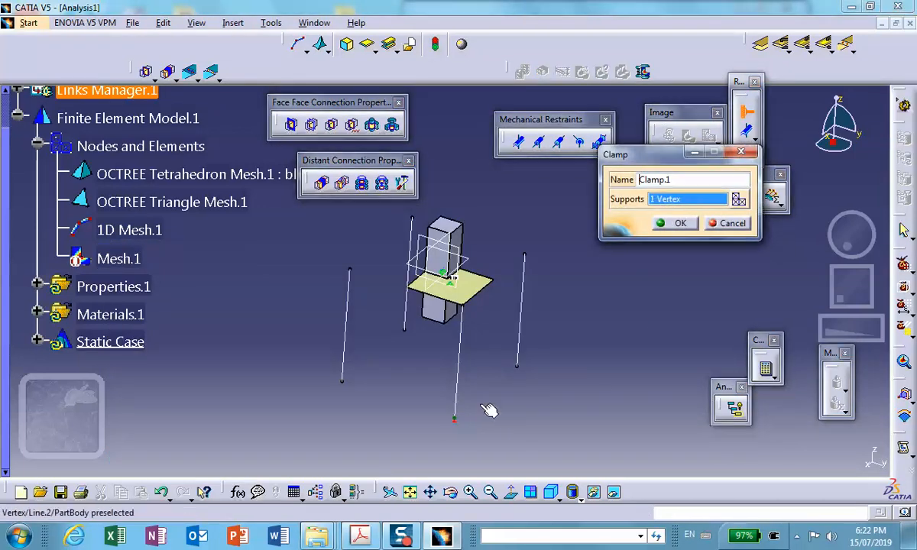
click(674, 222)
click(508, 373)
middle_drag(509, 373, 502, 301)
middle_drag(498, 424, 456, 188)
click(461, 274)
middle_drag(456, 370, 521, 383)
click(495, 263)
middle_drag(472, 325, 498, 424)
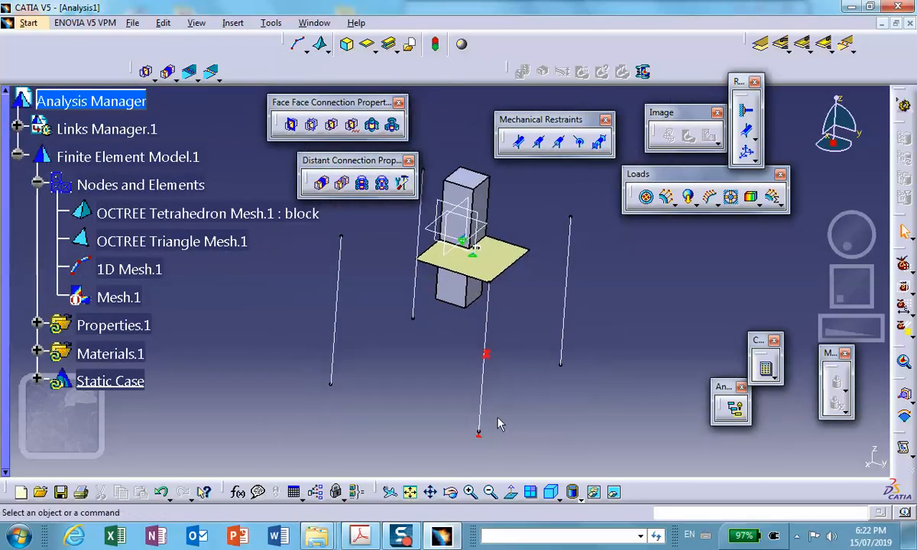
middle_drag(527, 367, 512, 412)
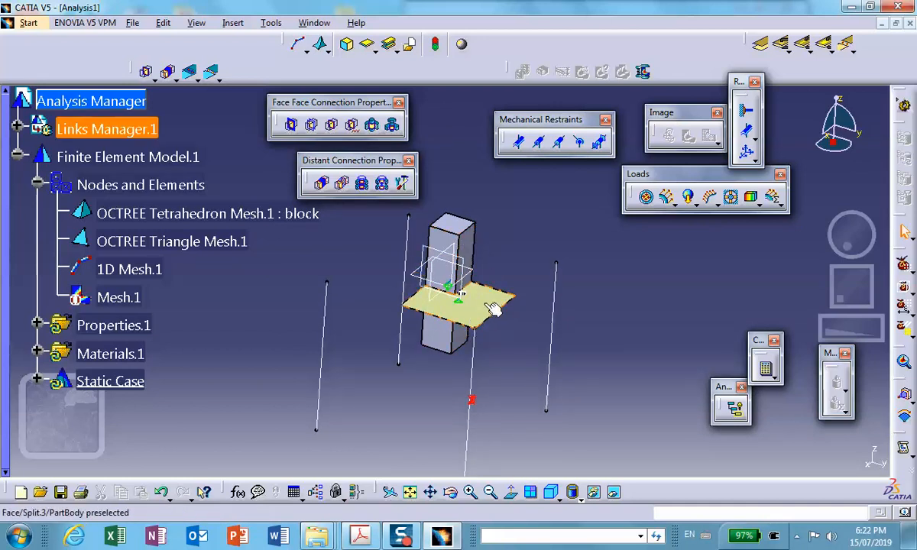
Step: Create a general analysis connection between the block's outer side face and its adjoining plate notch edge, hiding the block to reach the edge
click(762, 46)
ctrl+middle_drag(492, 223, 483, 175)
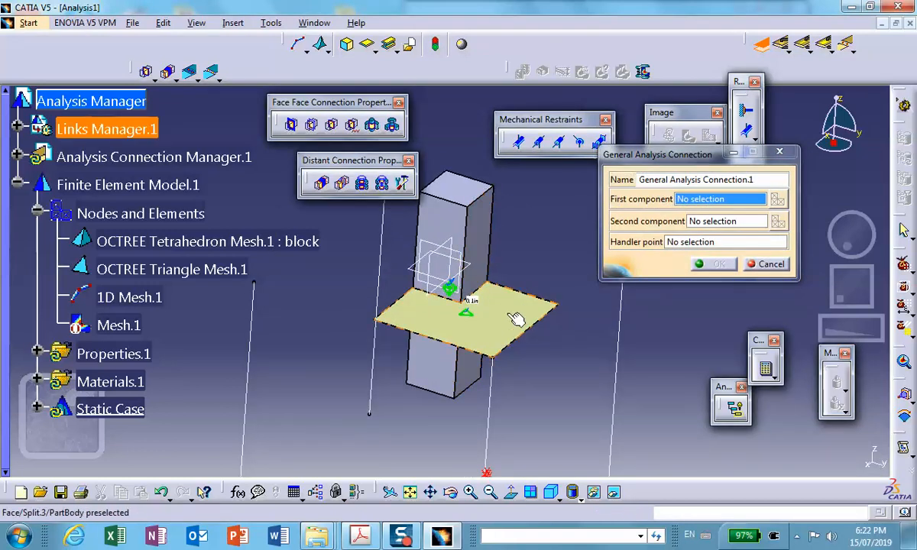
click(483, 239)
click(722, 221)
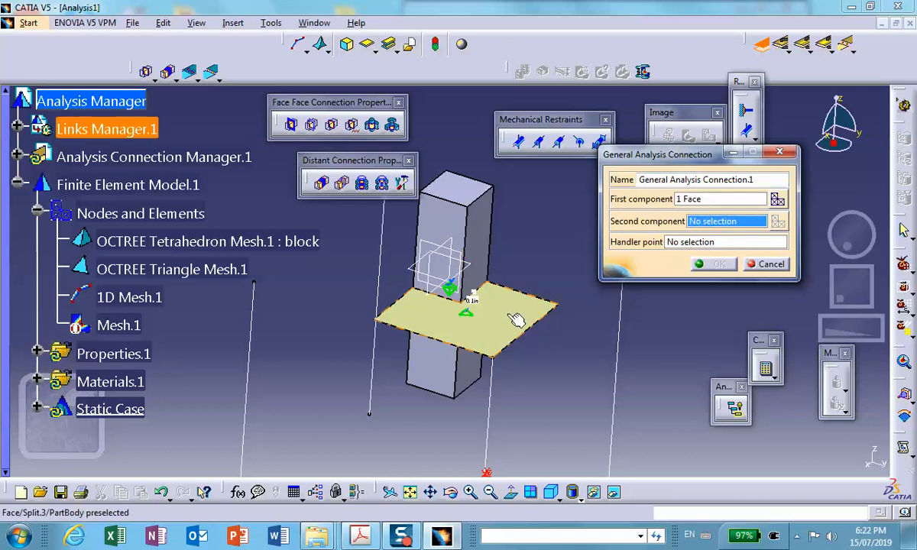
right_click(441, 208)
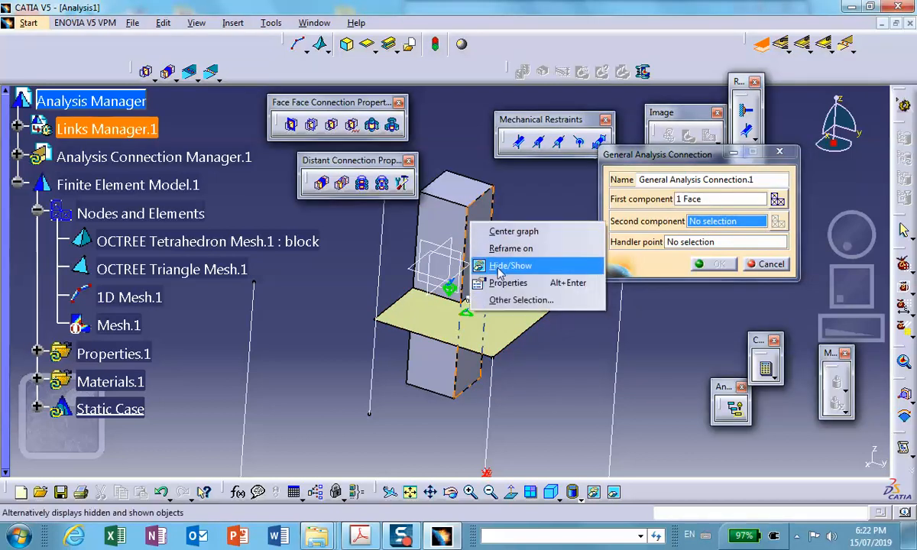
click(502, 259)
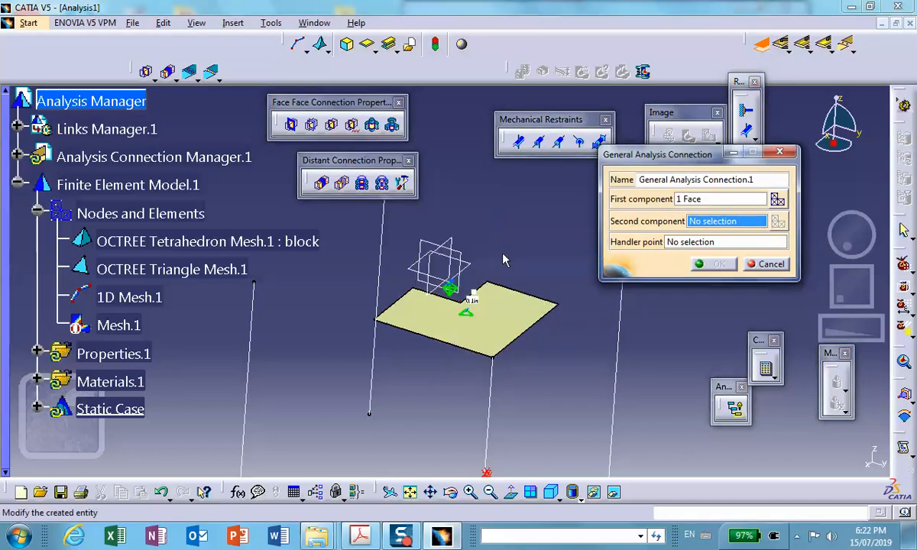
click(489, 293)
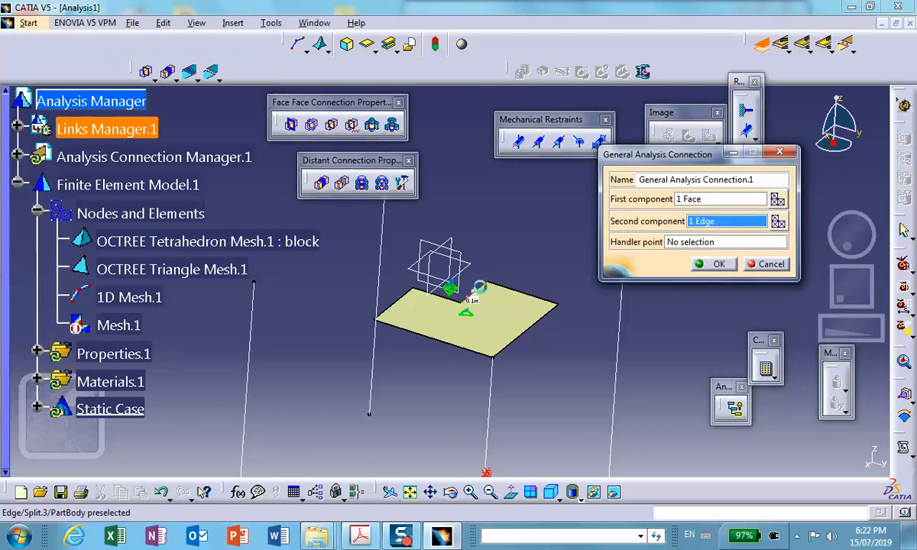
click(716, 265)
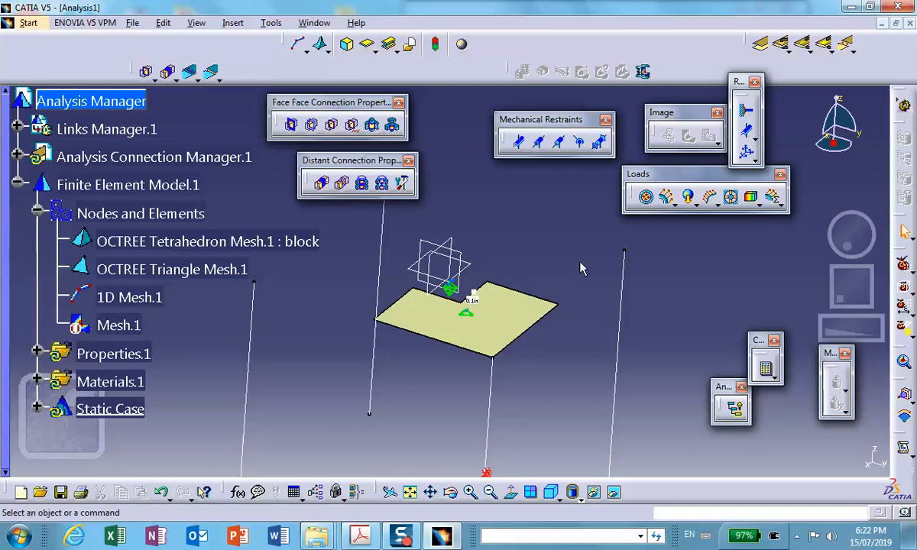
Step: Create a general analysis connection between the plate's other notch edge and the block's adjoining side face, and make the block visible again
click(507, 277)
middle_drag(506, 277, 496, 218)
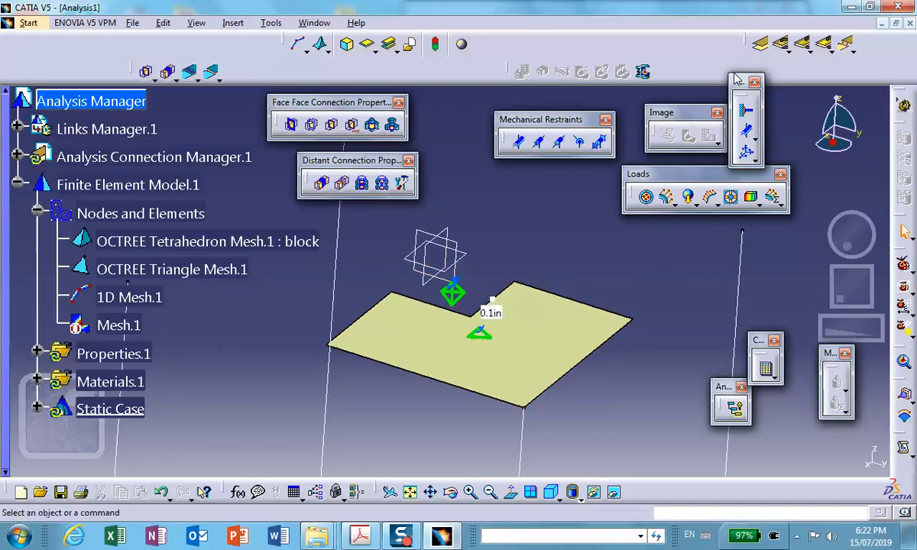
click(746, 111)
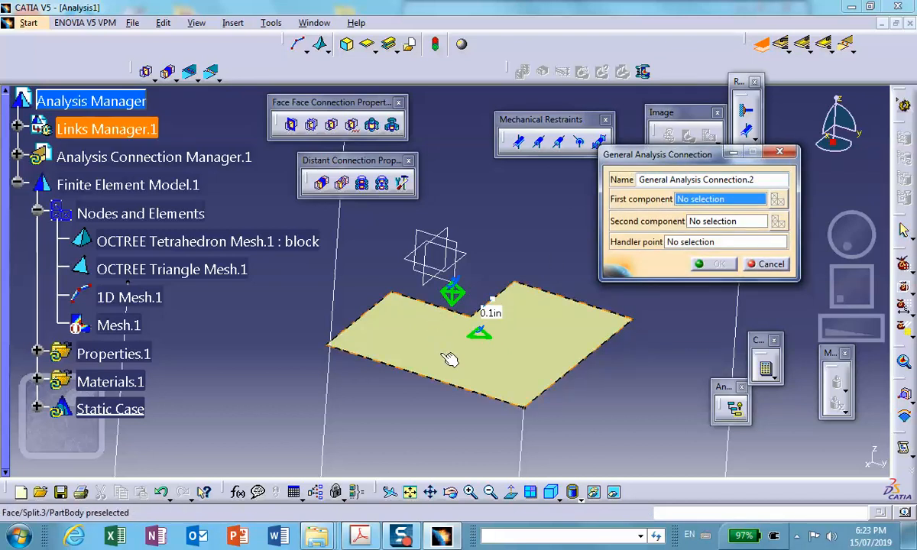
click(442, 309)
click(713, 222)
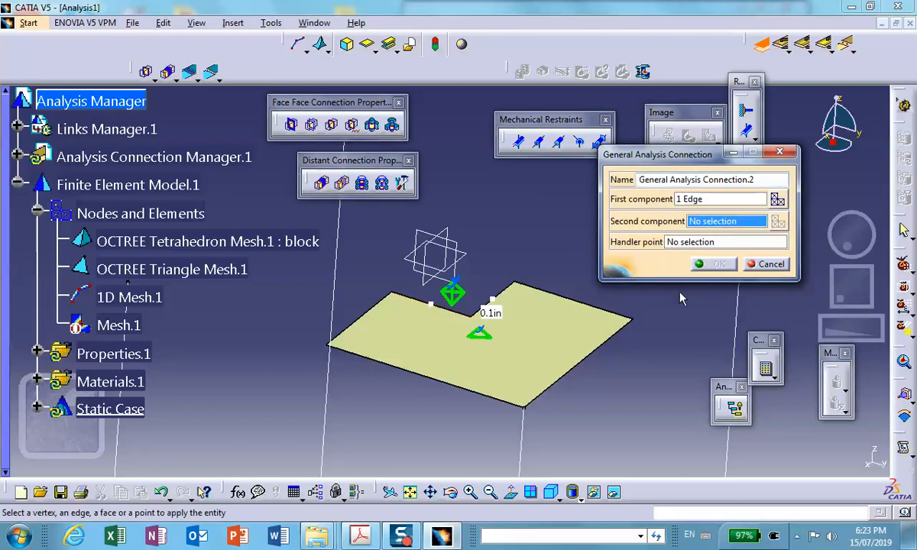
click(593, 493)
click(452, 295)
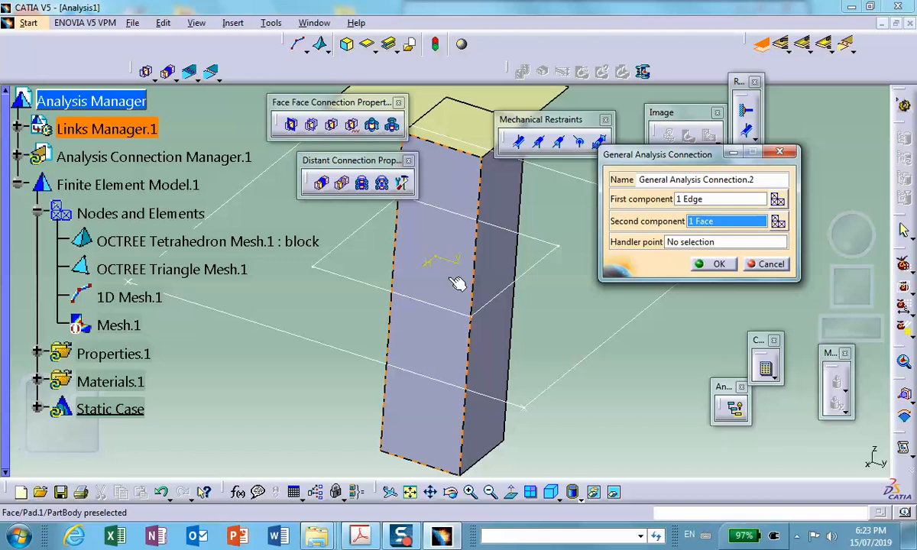
right_click(451, 284)
click(487, 322)
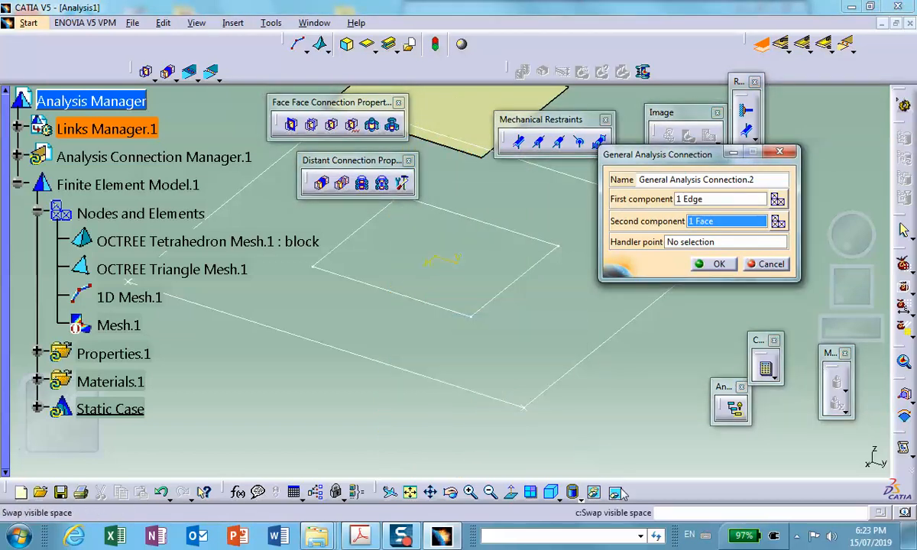
click(615, 494)
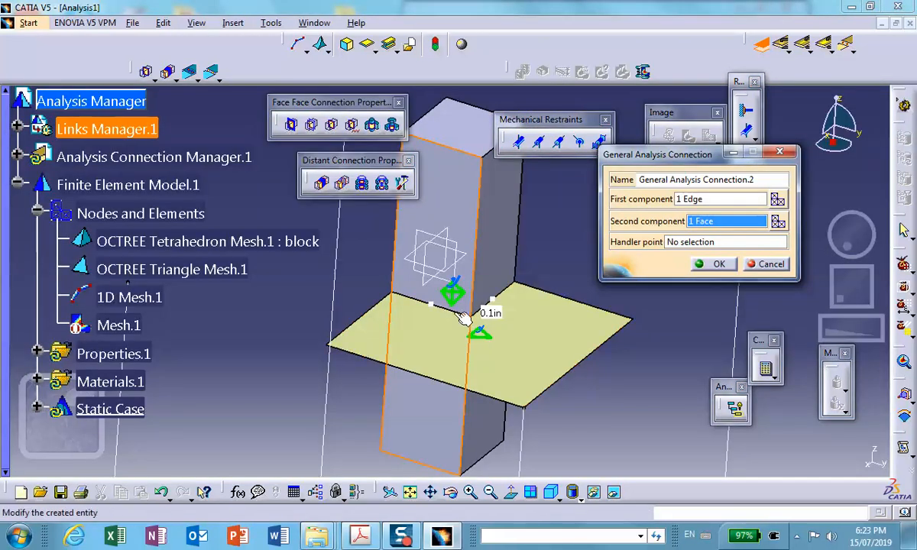
click(713, 266)
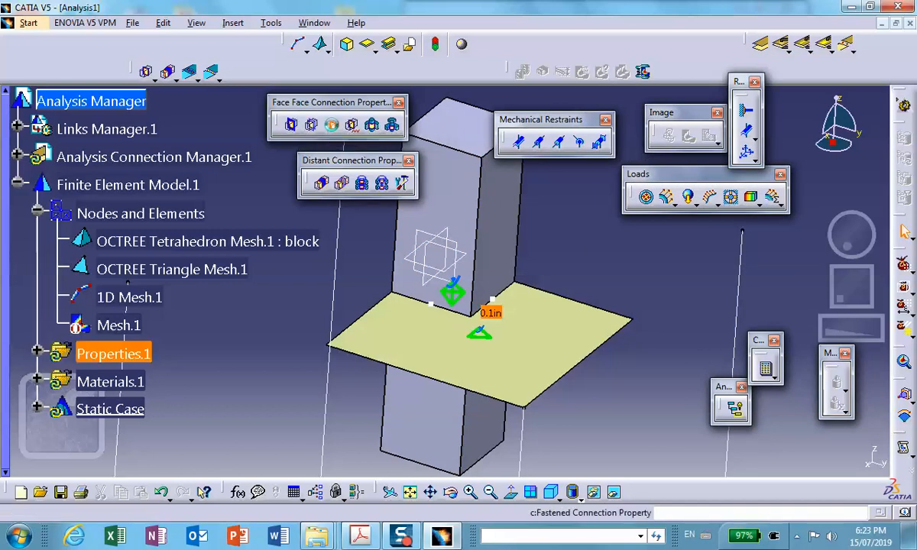
Step: Apply a fastened connection property to General Analysis Connection.1
click(337, 125)
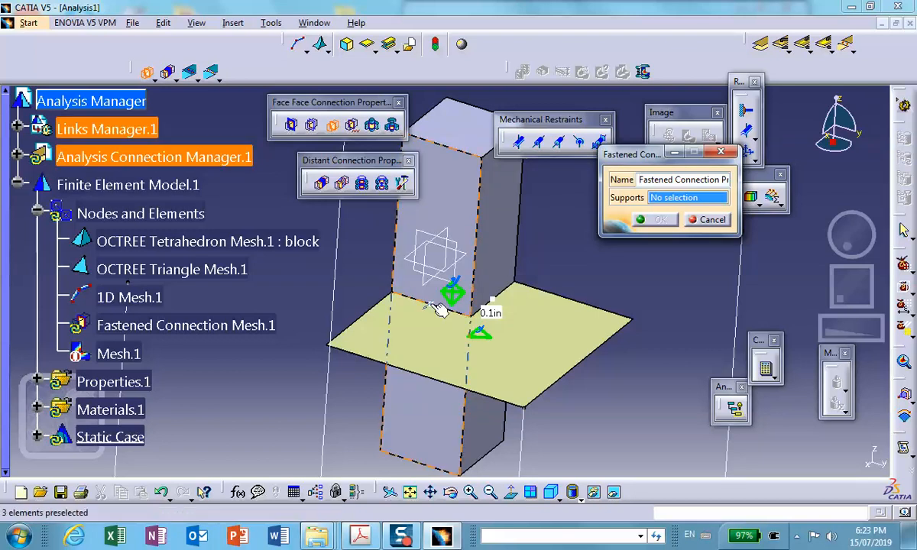
click(17, 156)
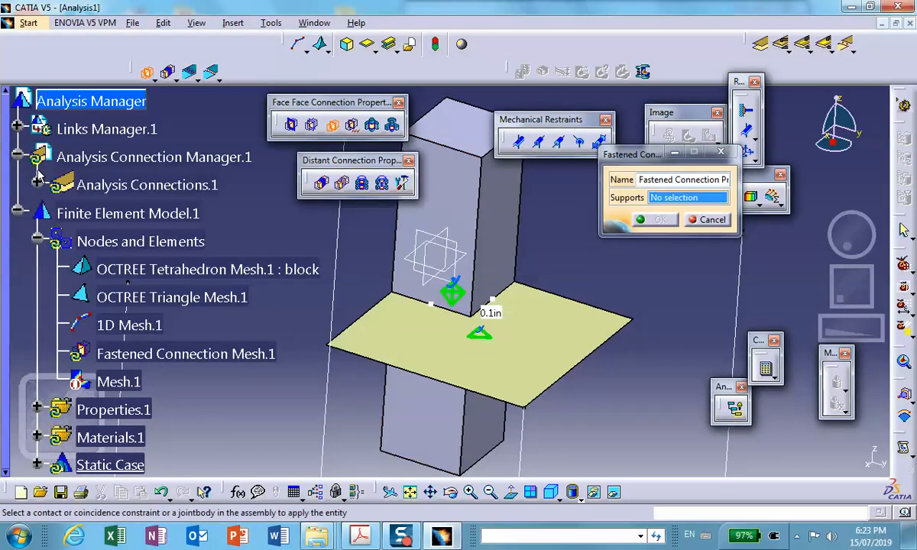
click(36, 184)
click(154, 212)
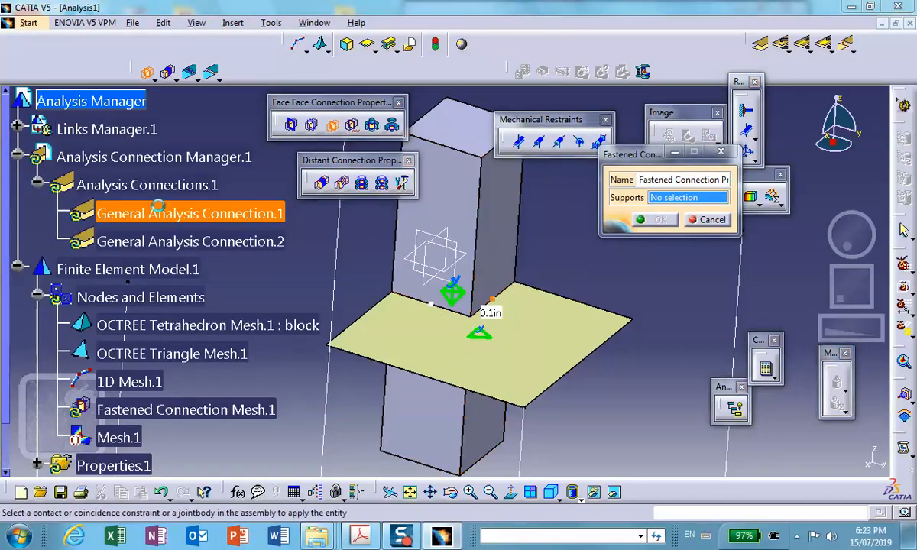
click(659, 220)
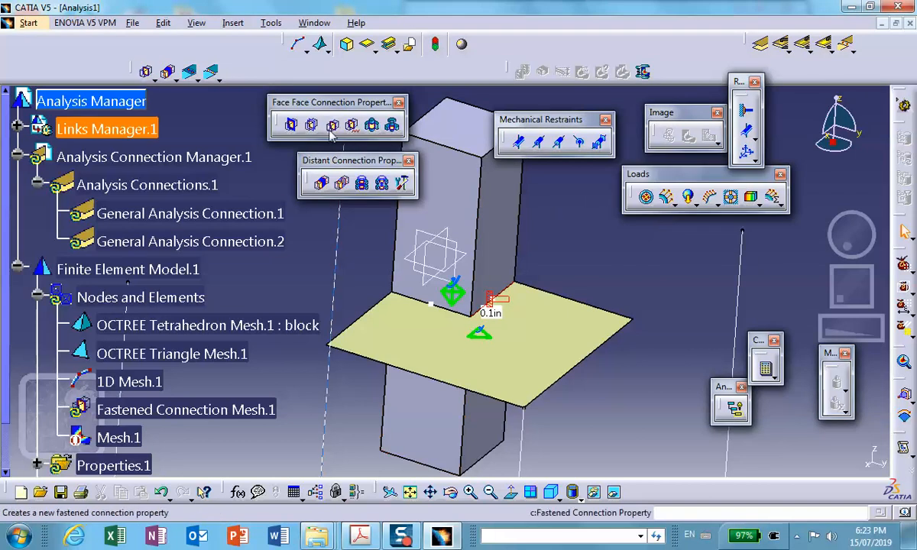
Step: Apply a fastened connection property to General Analysis Connection.2
click(333, 126)
click(190, 242)
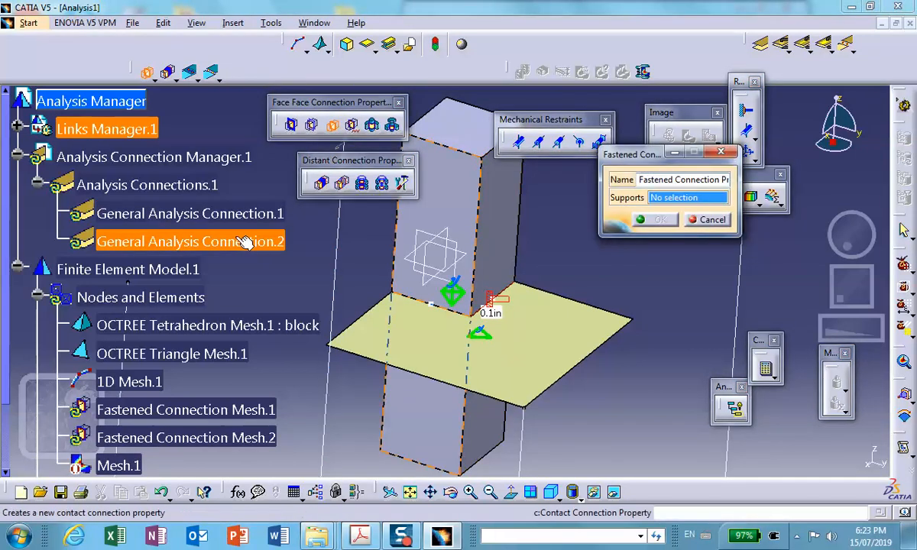
click(659, 221)
Step: Start a general analysis connection with the leg's upper end point as first component, temporarily hiding the plate to reach it
middle_drag(532, 420, 502, 349)
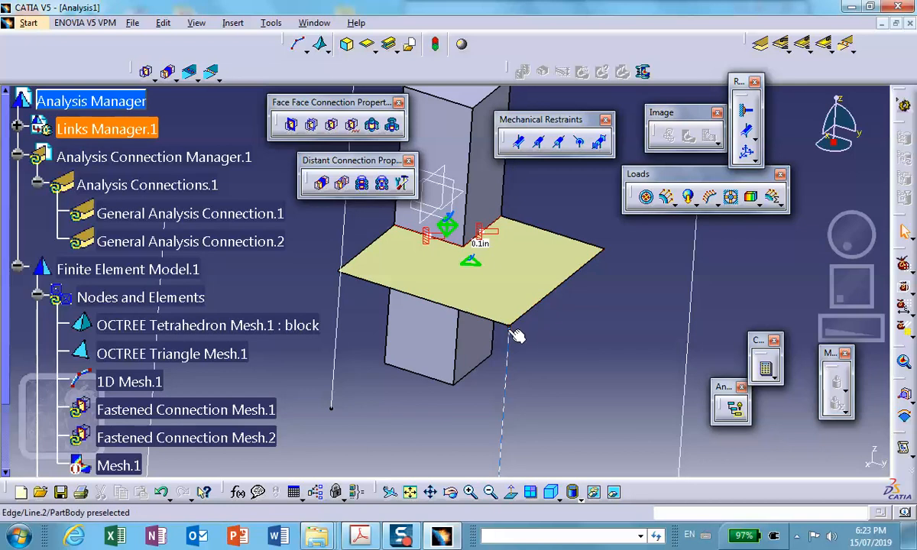
click(749, 47)
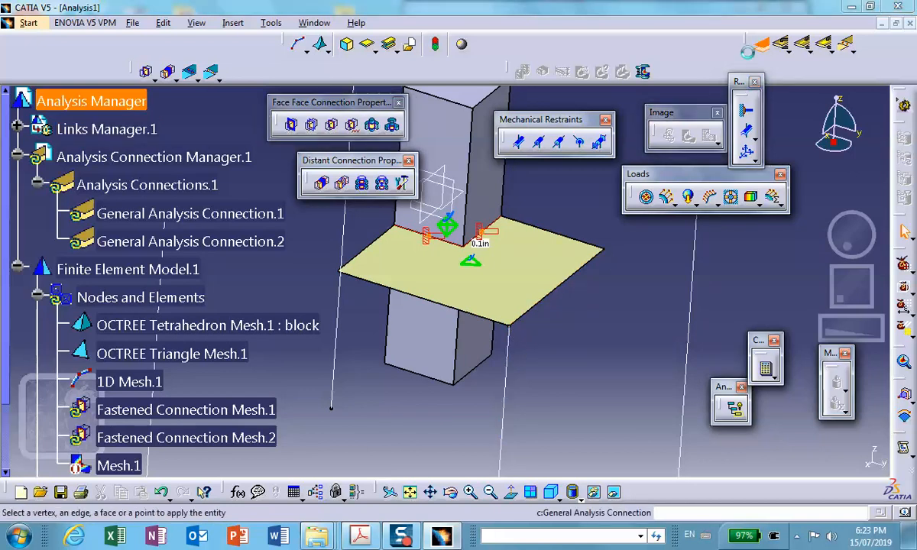
right_click(521, 298)
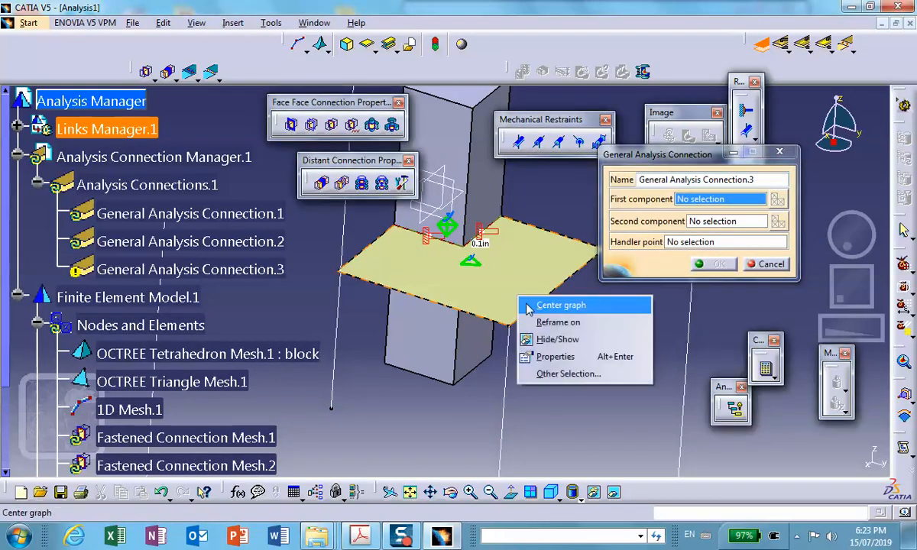
click(544, 339)
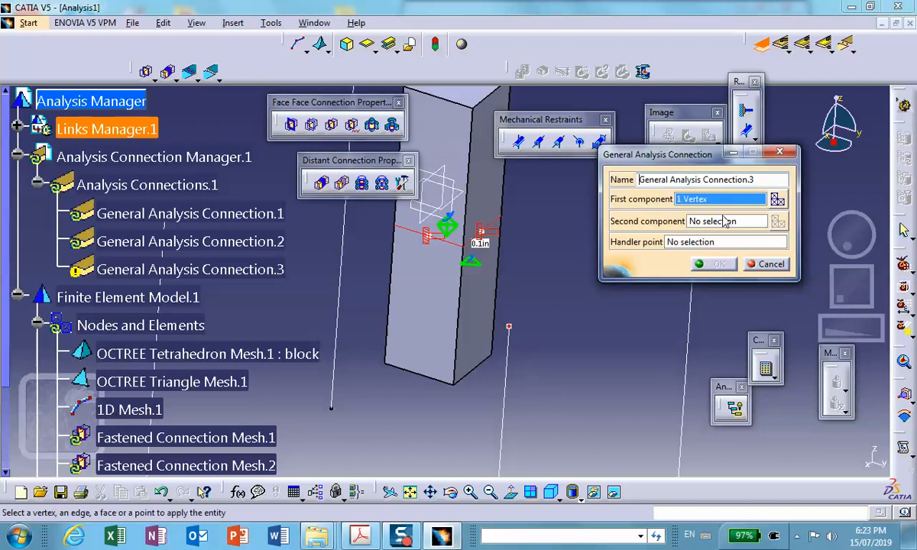
click(613, 492)
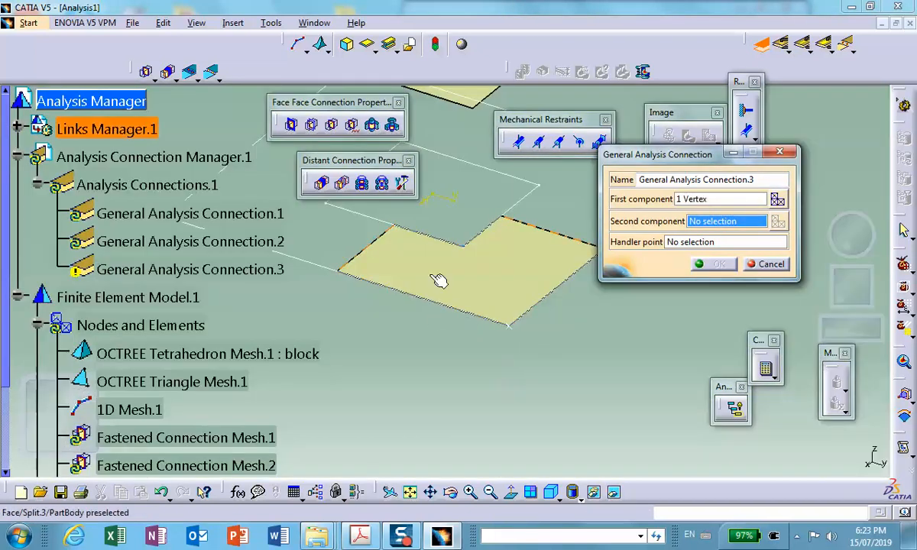
right_click(449, 271)
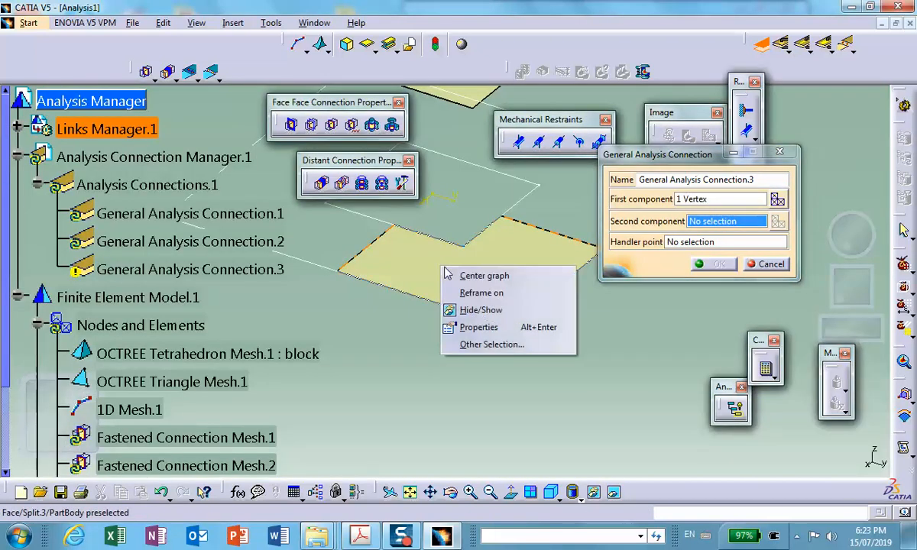
click(483, 313)
click(613, 493)
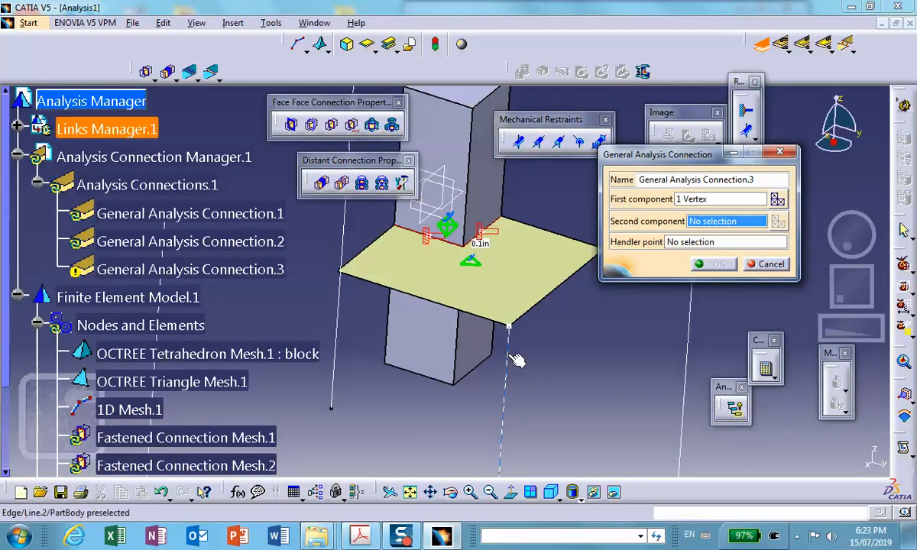
Step: Hide the leg line and its upper end point, and set the plate's corner vertex as the second component to complete the connection
right_click(516, 357)
click(537, 393)
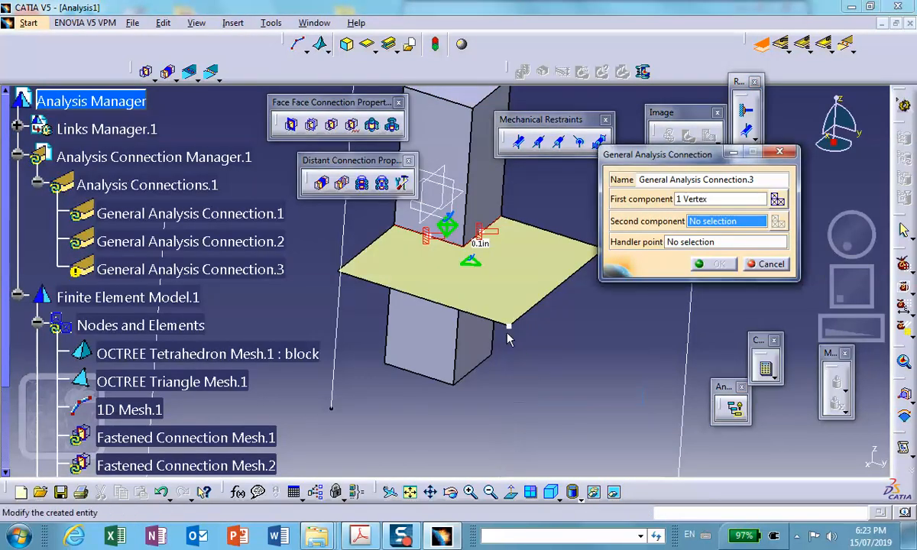
right_click(509, 328)
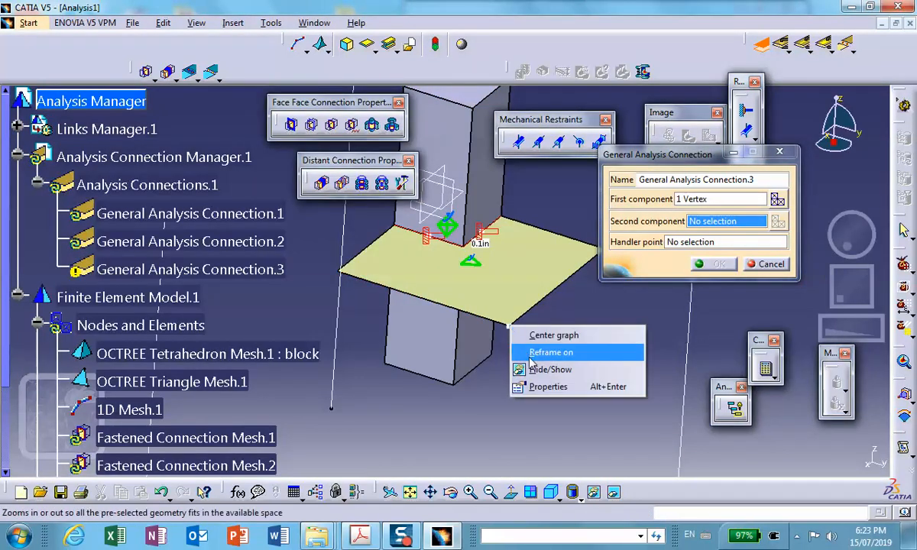
click(540, 372)
click(511, 326)
click(714, 265)
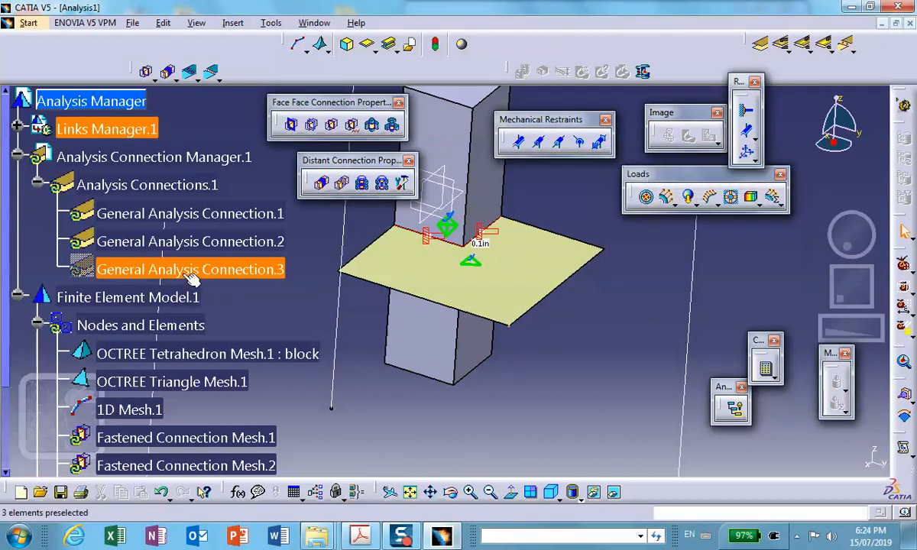
Step: Apply a rigid connection property to General Analysis Connection.3
click(325, 184)
click(229, 269)
click(675, 238)
Step: Make the hidden leg line below the plate corner visible again
scroll(534, 310, up, 1)
ctrl+middle_drag(533, 311, 664, 323)
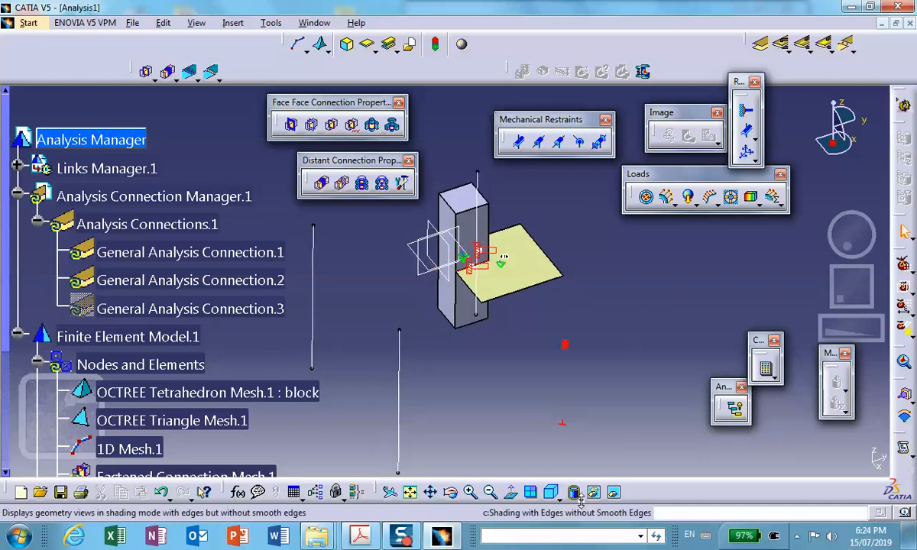
click(613, 493)
right_click(567, 321)
click(552, 341)
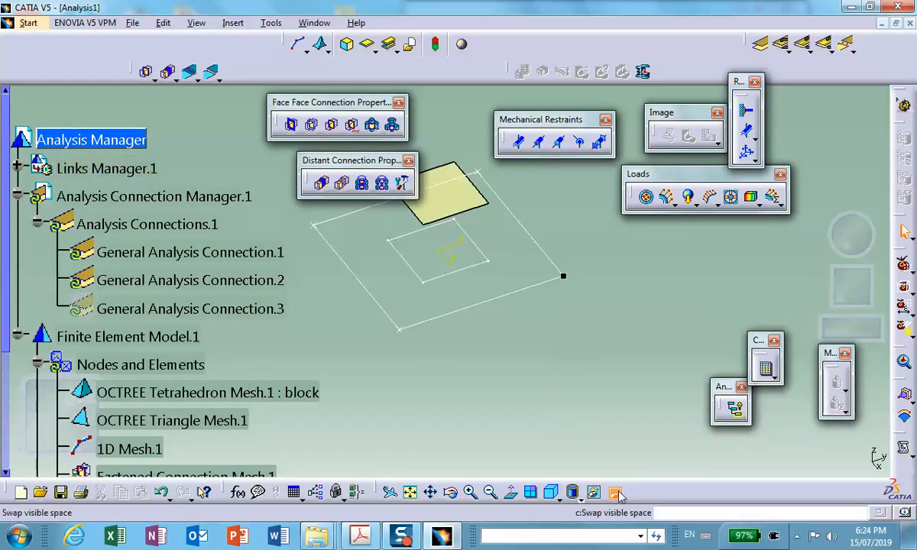
click(613, 492)
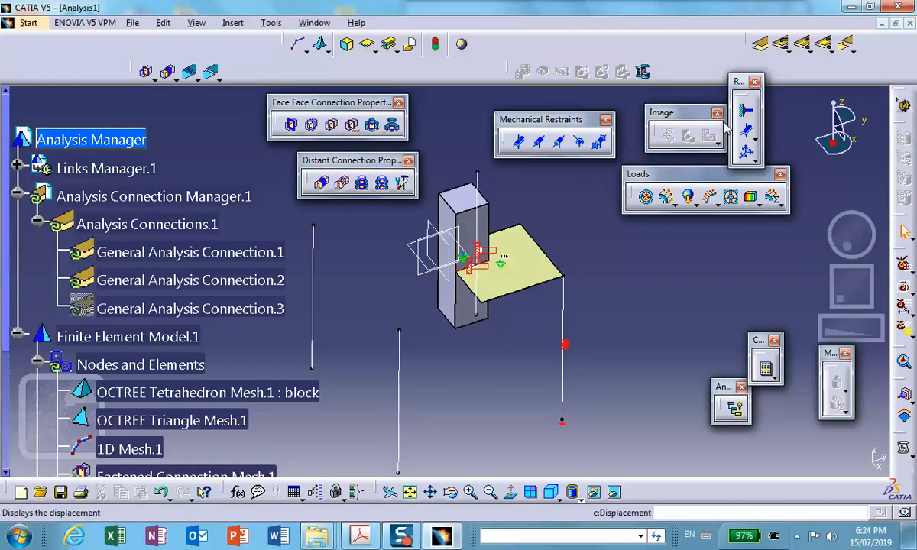
Step: Apply a surface slider restraint to the block's two symmetry cut faces
click(751, 132)
scroll(401, 272, up, 1)
middle_drag(401, 273, 395, 189)
click(457, 298)
middle_drag(457, 298, 618, 359)
scroll(618, 359, down, 1)
click(461, 238)
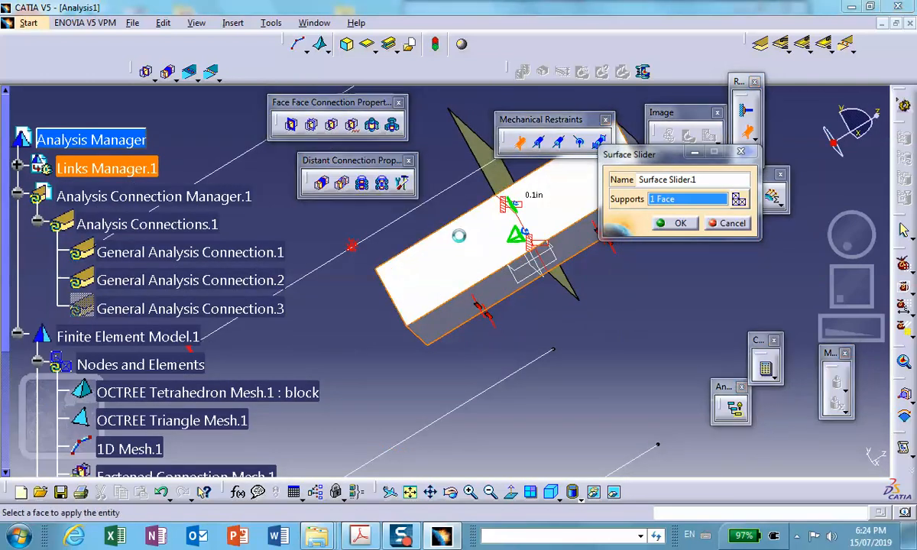
middle_drag(540, 254, 324, 193)
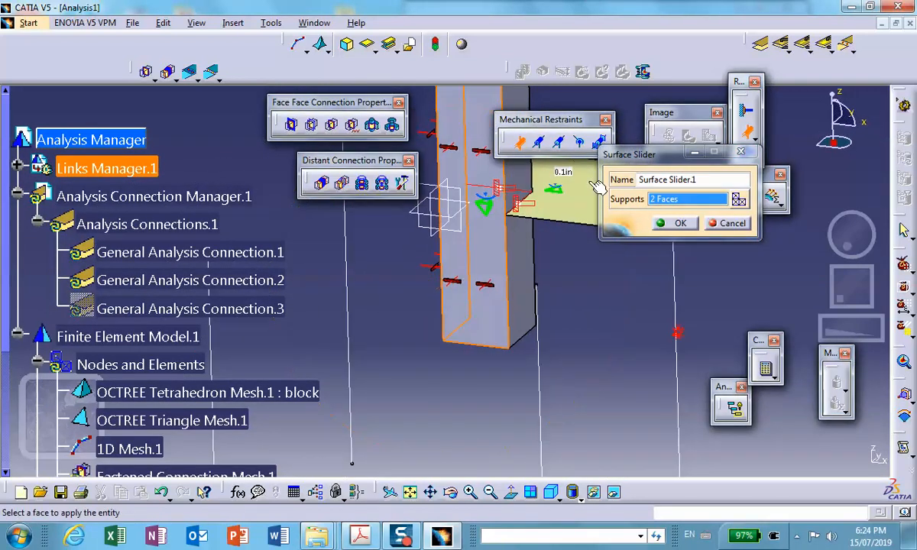
click(680, 224)
Step: Add a user-defined restraint on one symmetry edge of the plate, restraining Translation 2, Rotation 1 and Rotation 3
middle_drag(632, 298, 489, 355)
scroll(663, 258, up, 1)
middle_drag(664, 259, 644, 250)
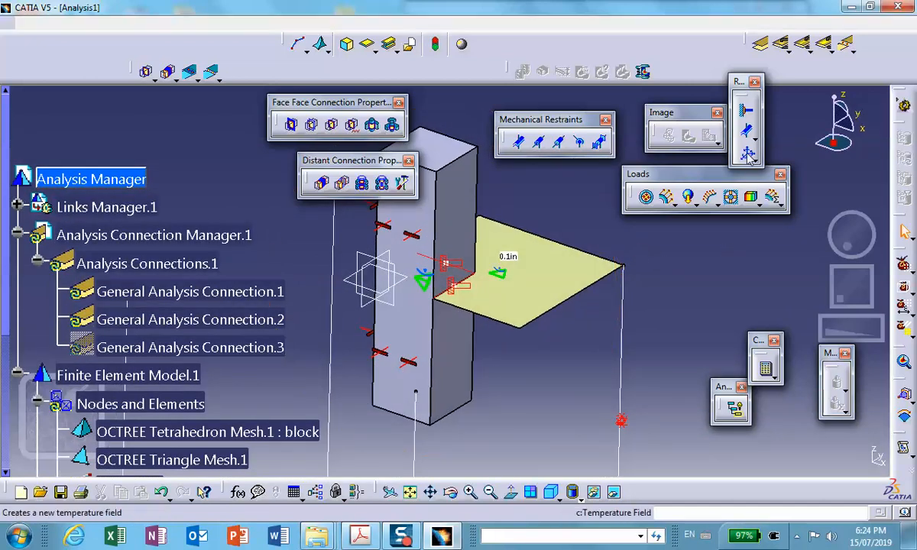
click(745, 152)
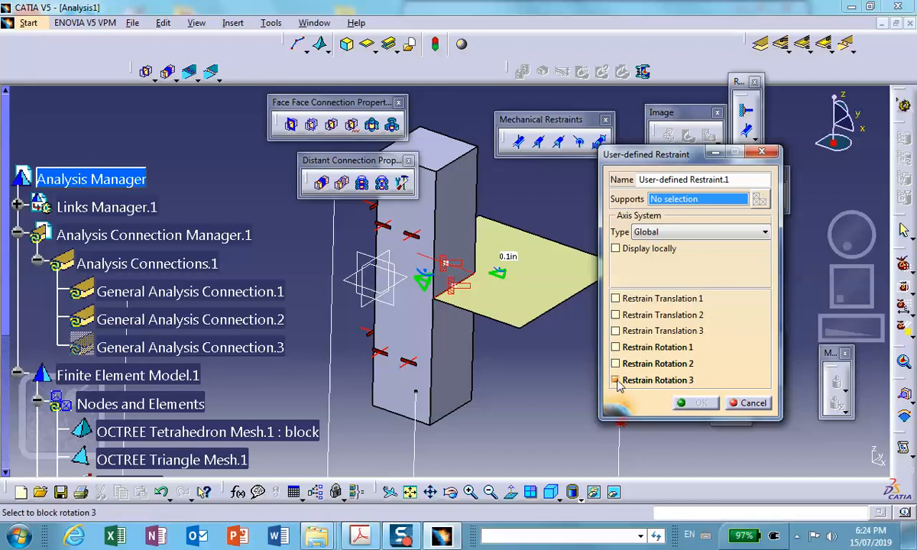
click(497, 325)
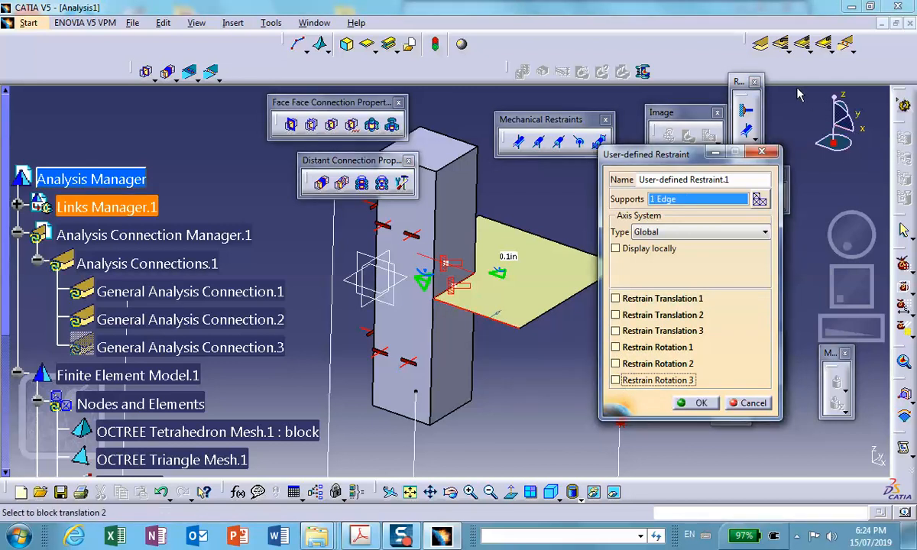
click(615, 315)
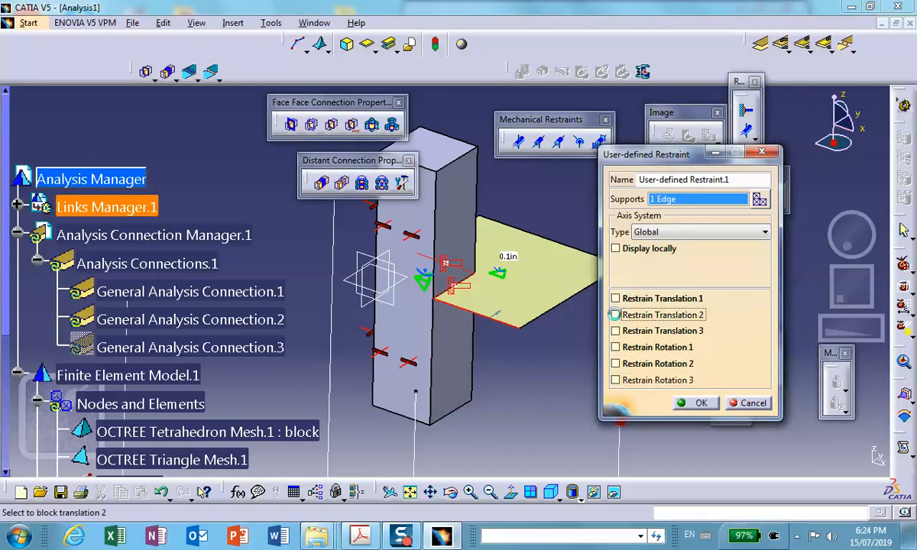
click(616, 380)
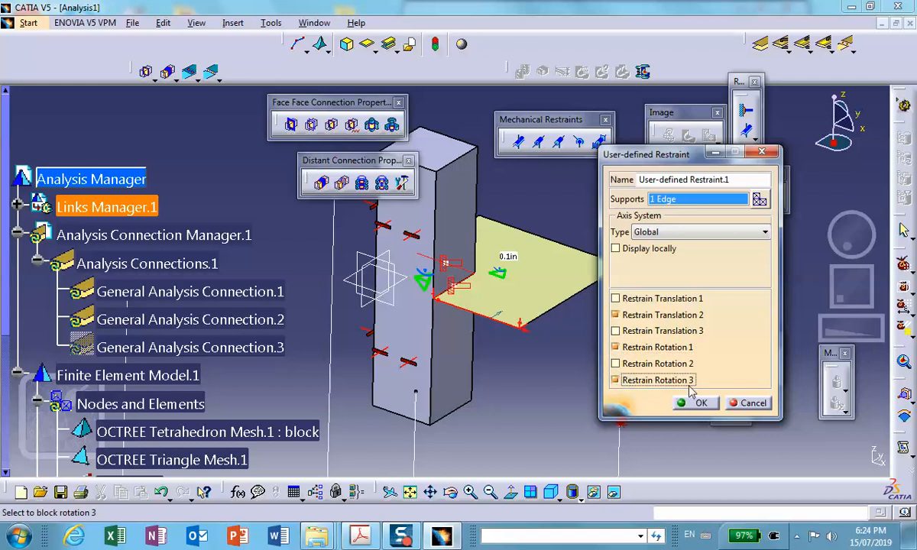
click(695, 403)
Step: Add a user-defined restraint on the plate's other symmetry edge, restraining only Translation 1, Rotation 2 and Rotation 3
middle_drag(425, 390, 489, 309)
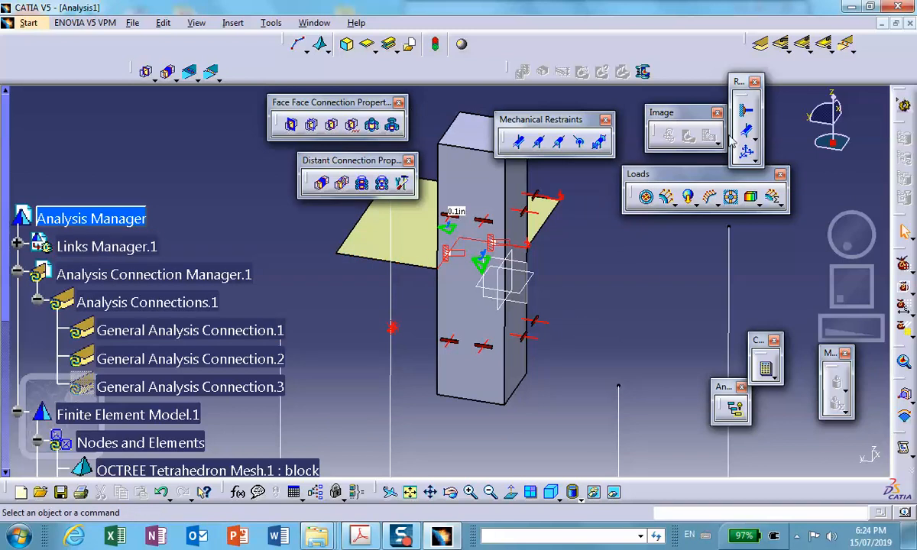
click(599, 140)
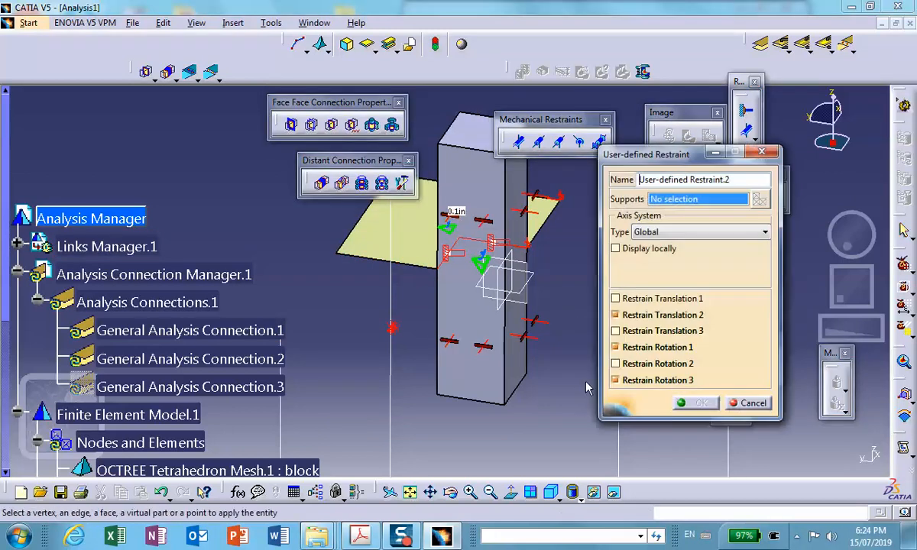
click(615, 315)
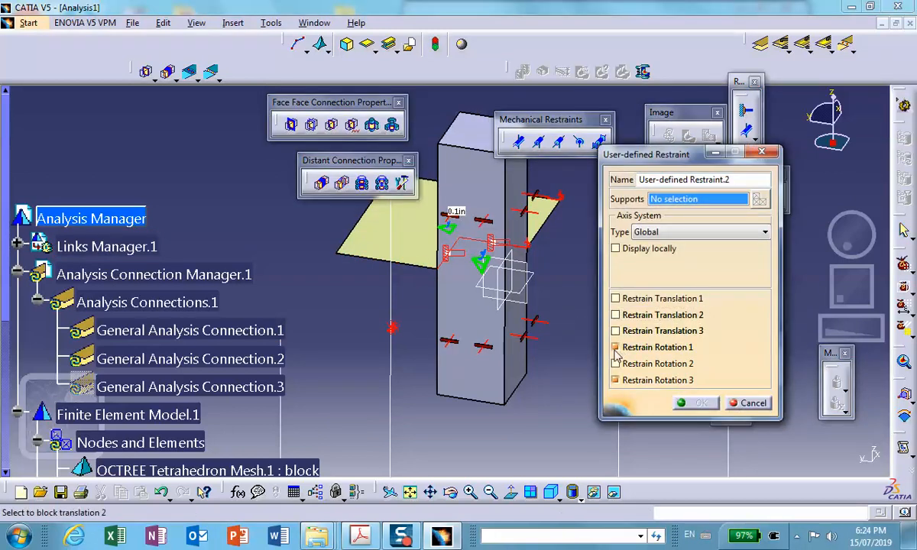
click(615, 347)
click(616, 380)
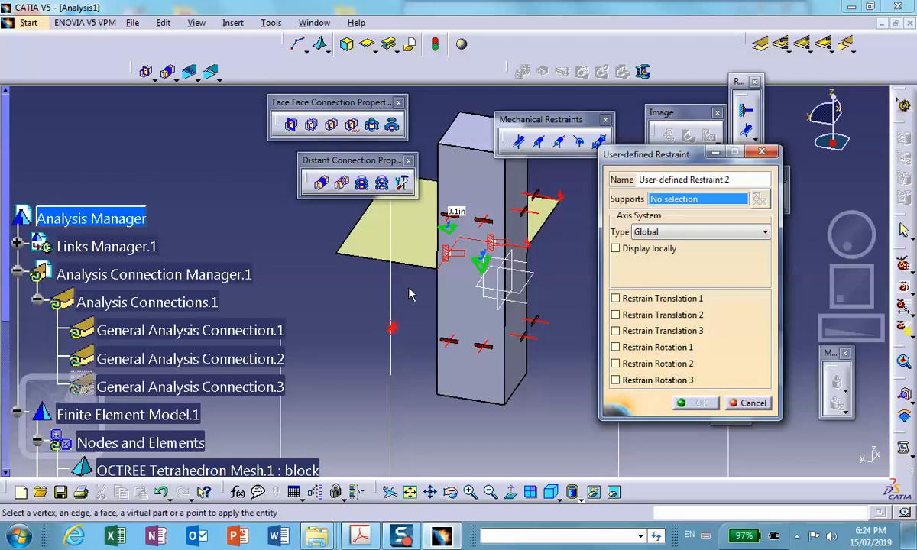
click(405, 262)
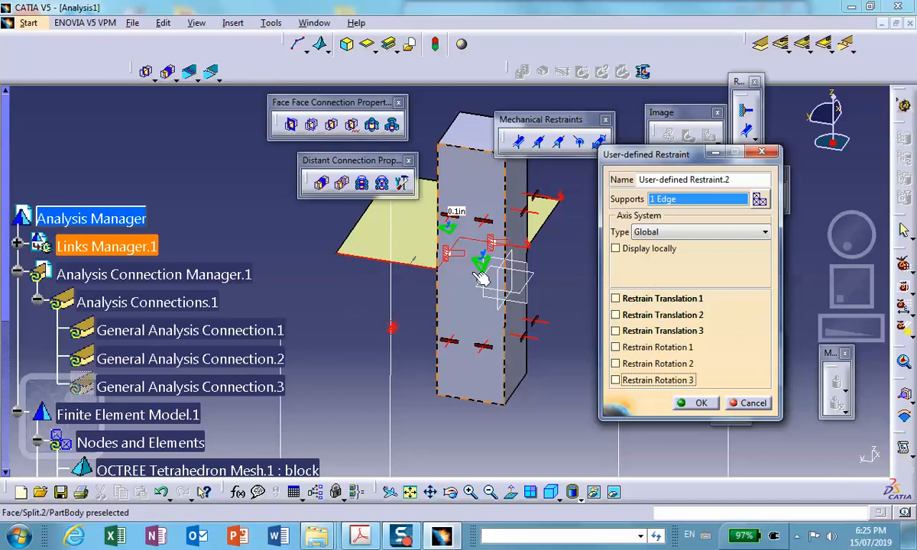
click(616, 299)
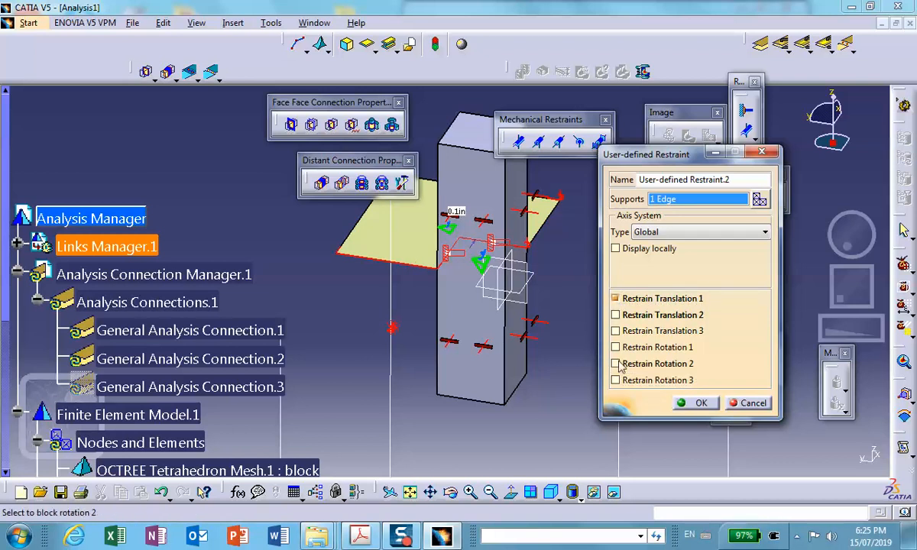
click(617, 364)
click(616, 380)
click(709, 403)
Step: Review the settings of User-defined Restraint.1 among the static case's restraints
scroll(217, 275, down, 10)
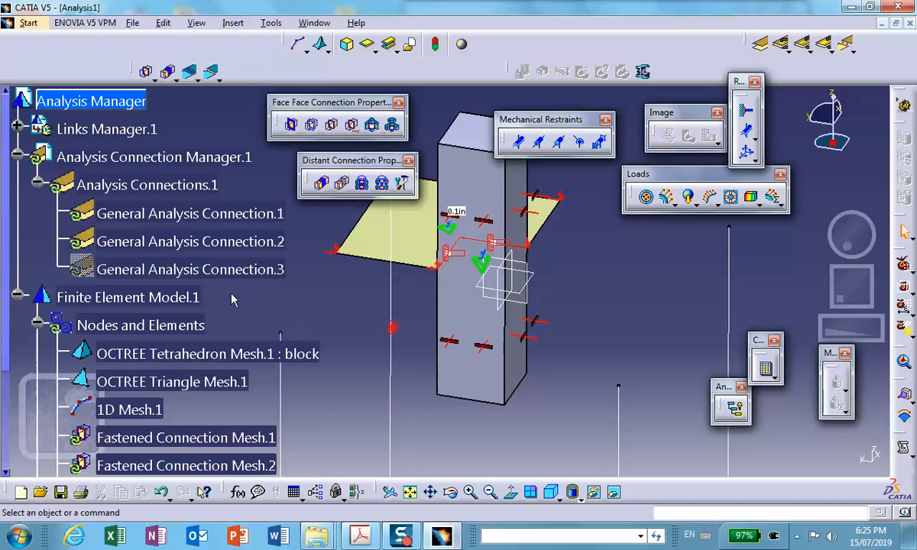
scroll(195, 327, down, 4)
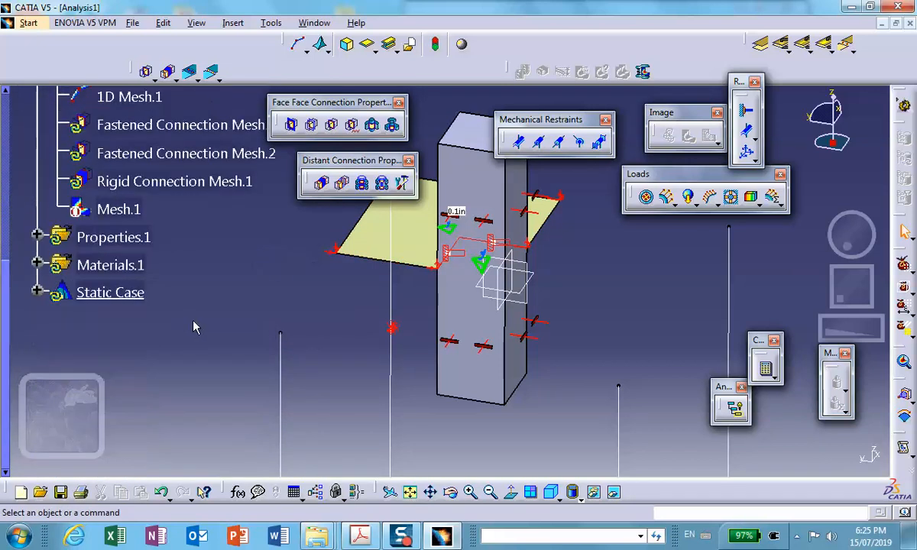
click(34, 289)
scroll(46, 252, down, 3)
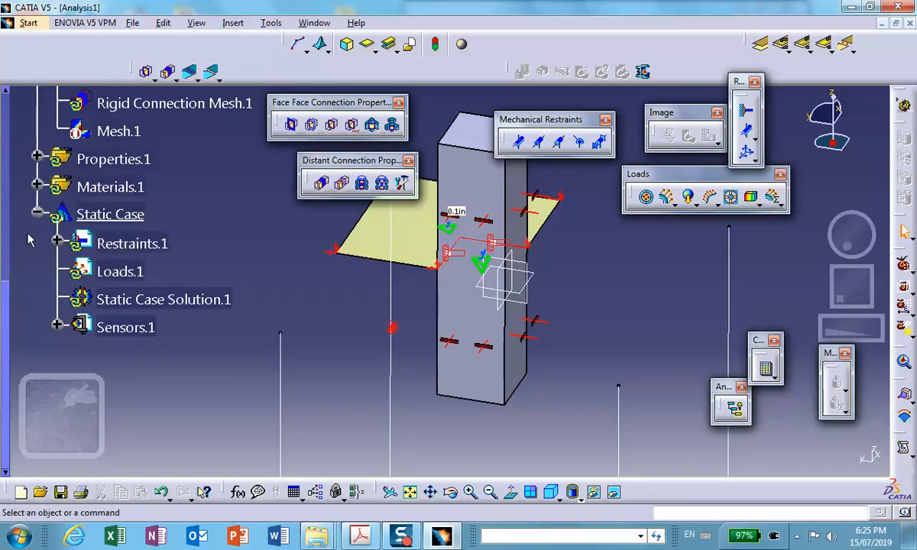
click(58, 238)
double_click(241, 326)
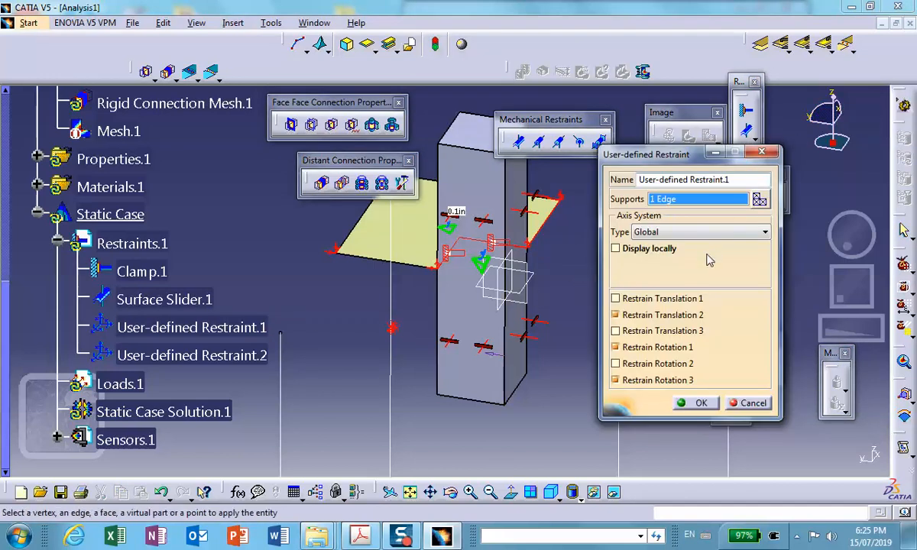
click(695, 403)
Step: Apply a distributed force to the block's top face with a Z component of -125 lbf
middle_drag(423, 317, 440, 388)
click(424, 317)
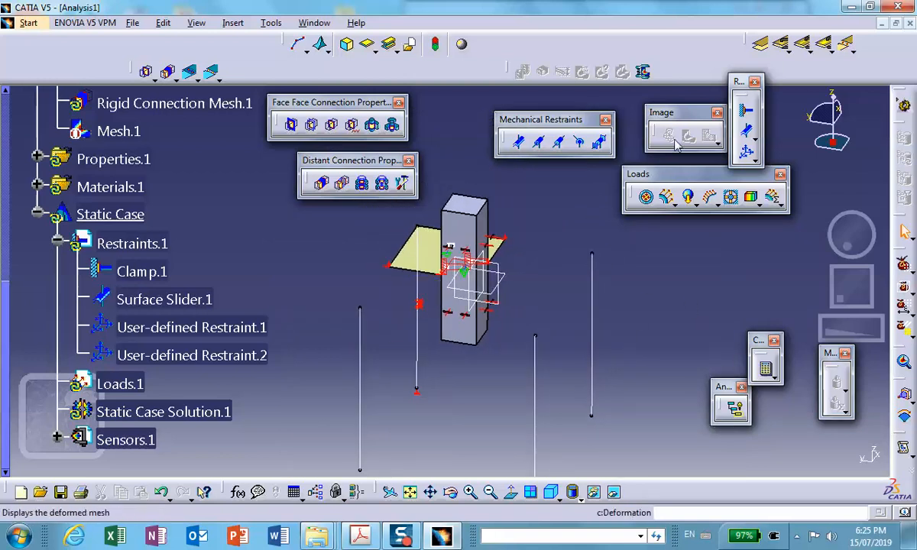
click(668, 198)
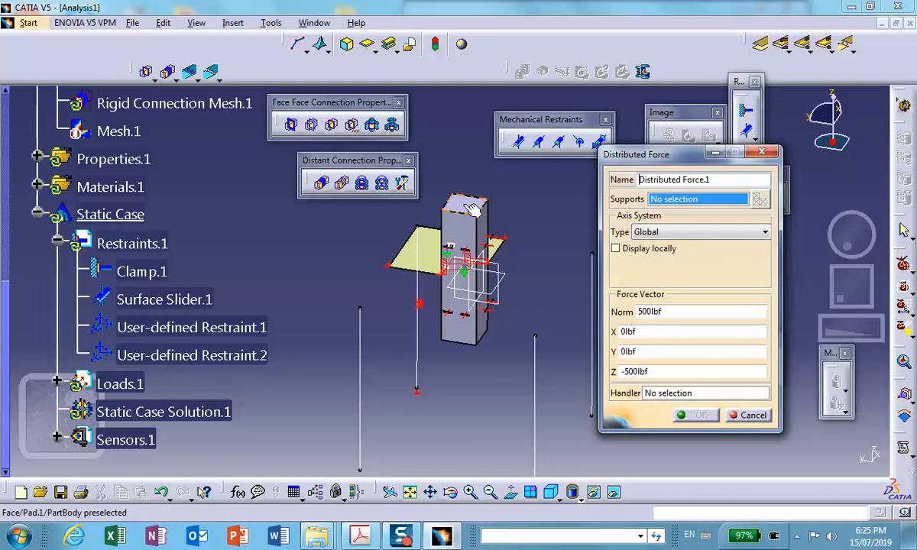
click(474, 210)
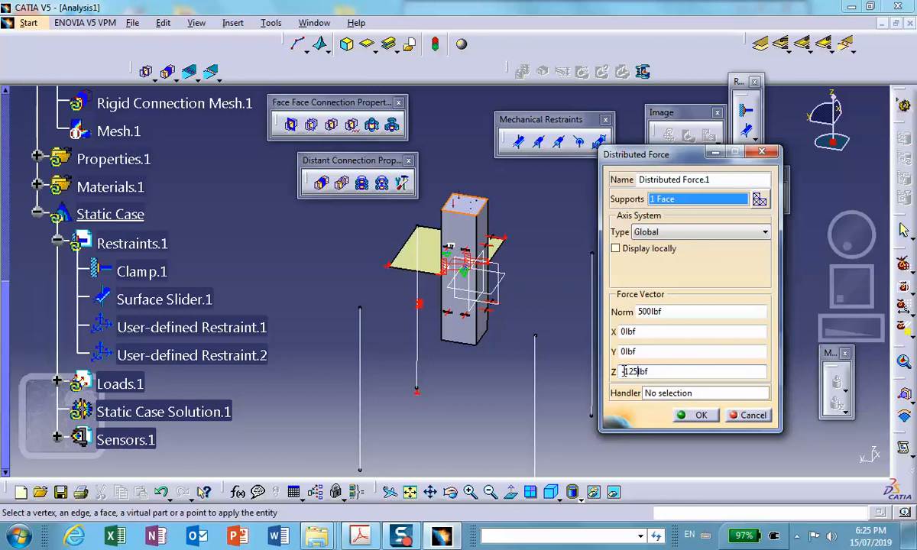
click(699, 415)
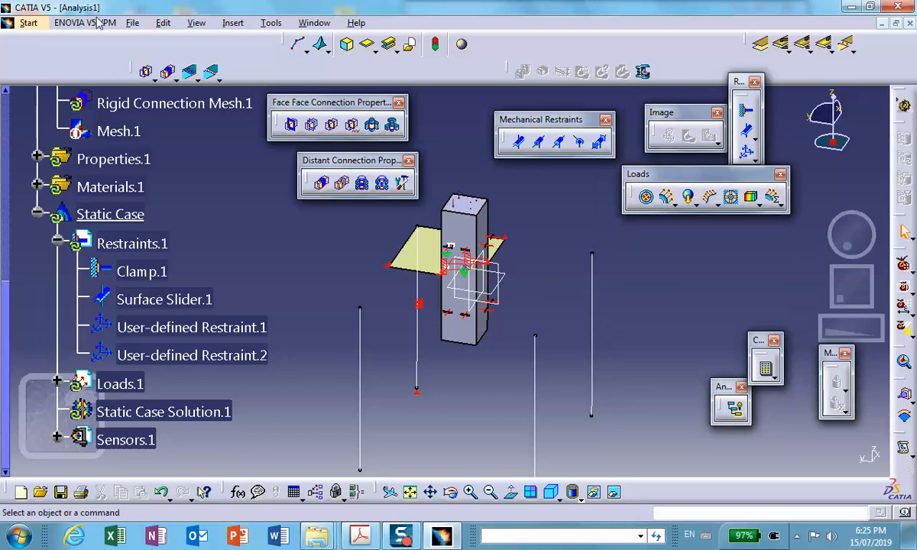
Step: Save the new analysis as Analysis1.CATAnalysis in the Hybrid_Assembly_Table_two_Planes_Symmetry folder through Save Management, including the modified parts
click(137, 24)
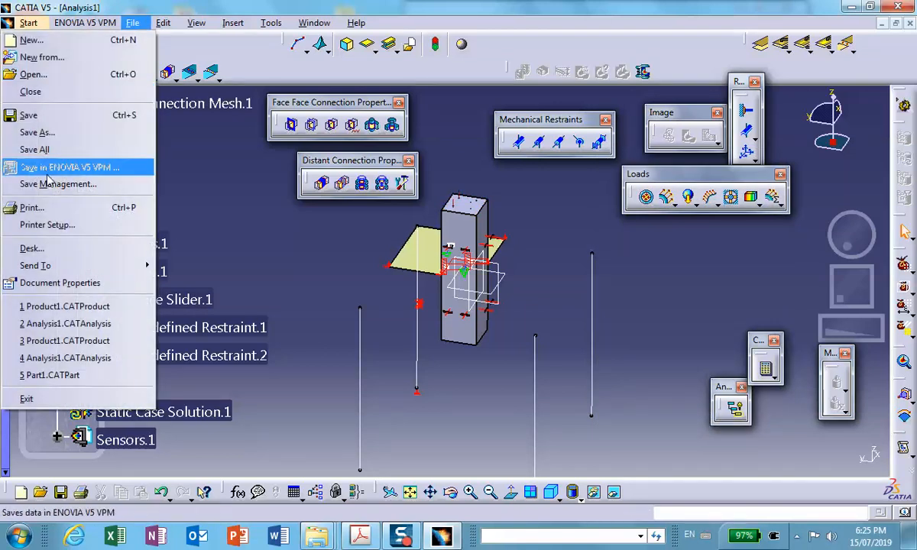
click(64, 180)
click(177, 143)
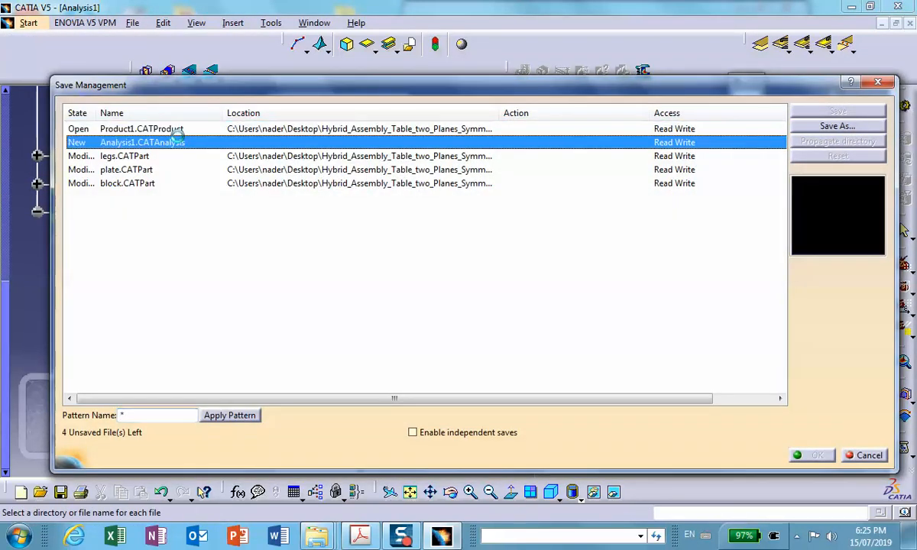
click(831, 125)
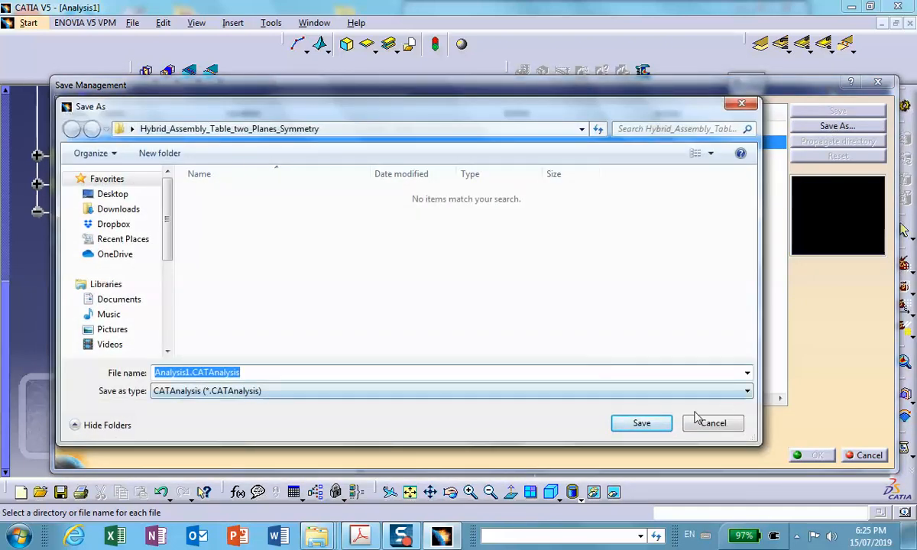
click(642, 428)
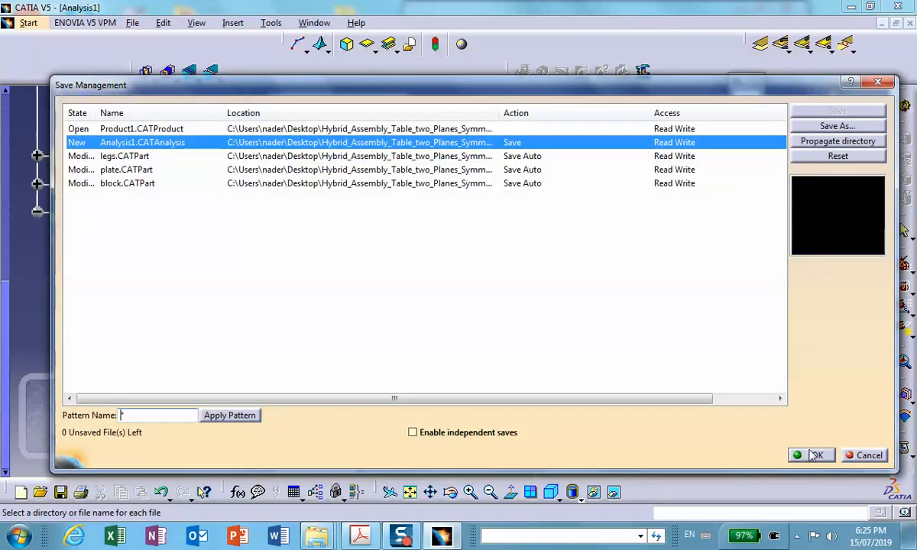
click(812, 456)
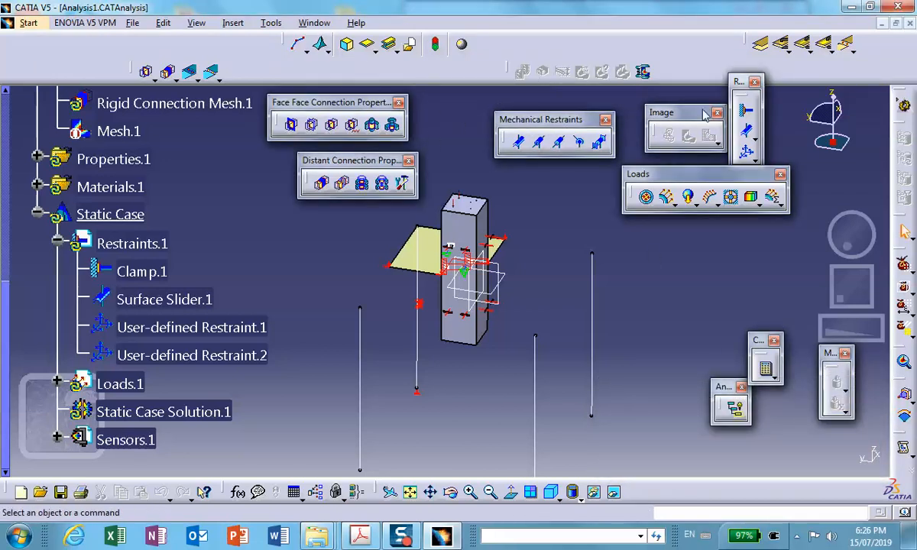
Step: Run the total computation of the analysis and accept the computation resources estimate
click(771, 370)
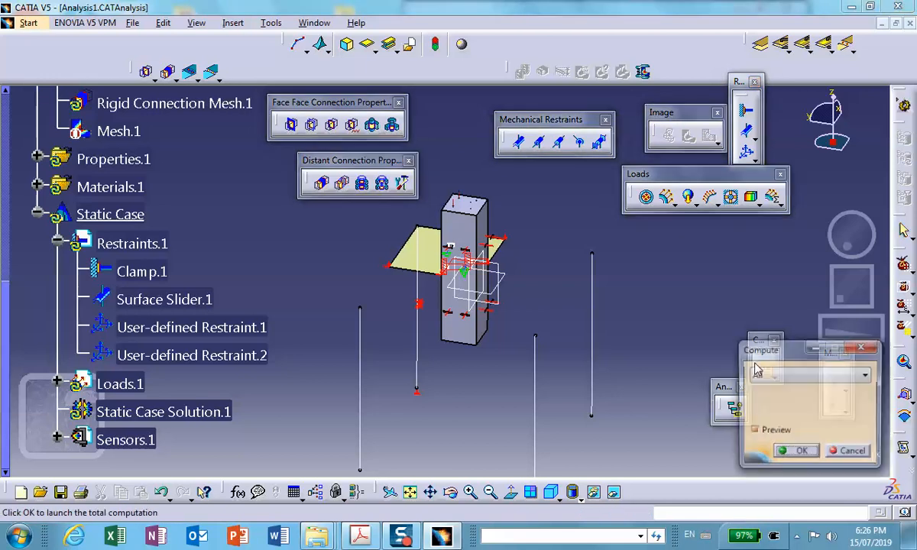
click(797, 452)
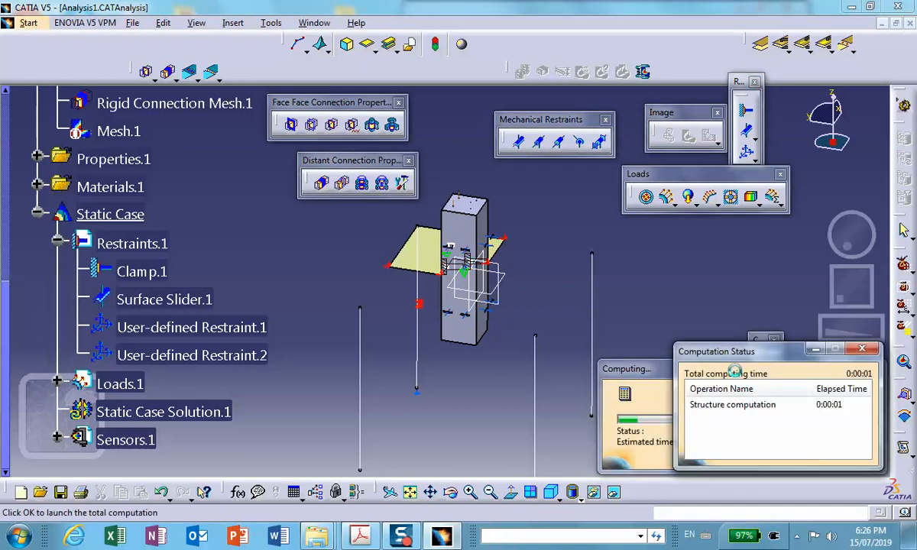
click(800, 411)
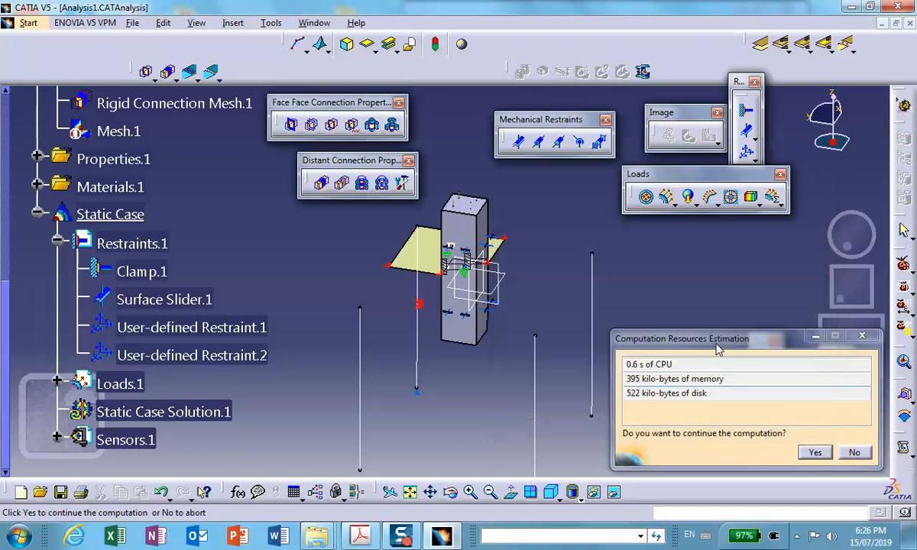
click(815, 454)
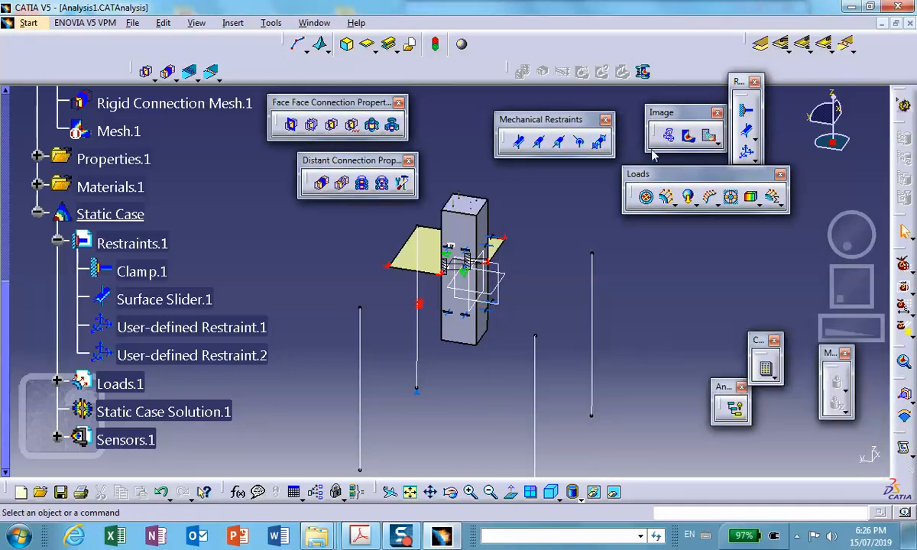
Step: Animate the deformed mesh of the block, plate and leg to inspect the deformation
middle_drag(381, 377, 592, 367)
click(524, 73)
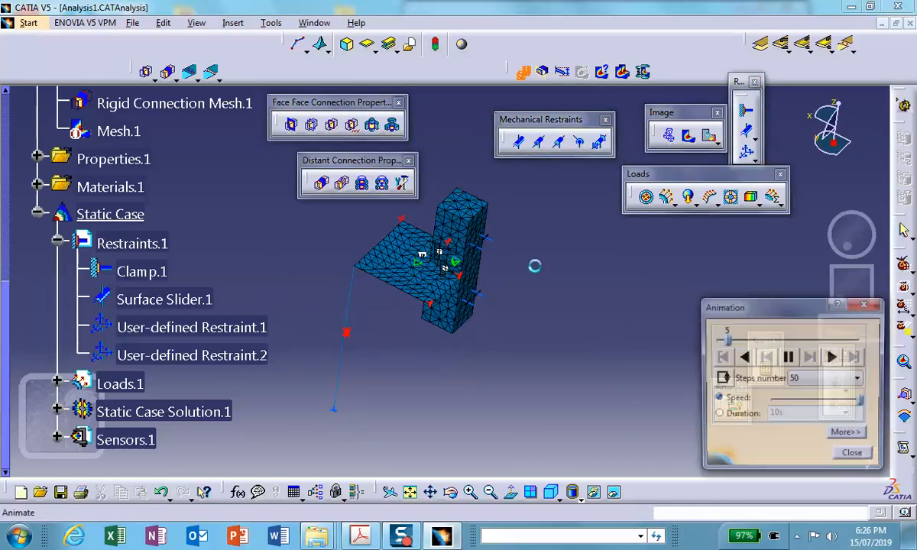
middle_drag(539, 282, 520, 252)
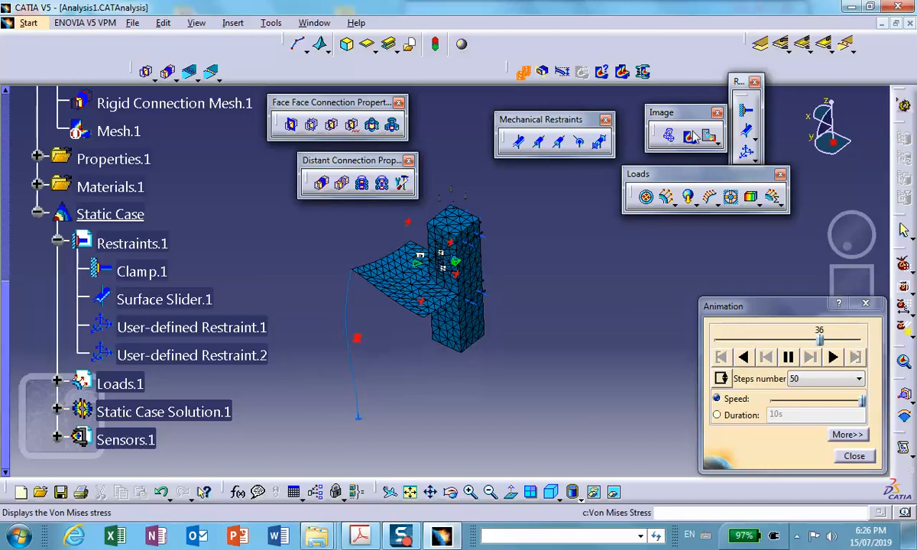
Step: Display the Von Mises stress image in the Shading with Material view mode and uncover the stress legend
click(669, 136)
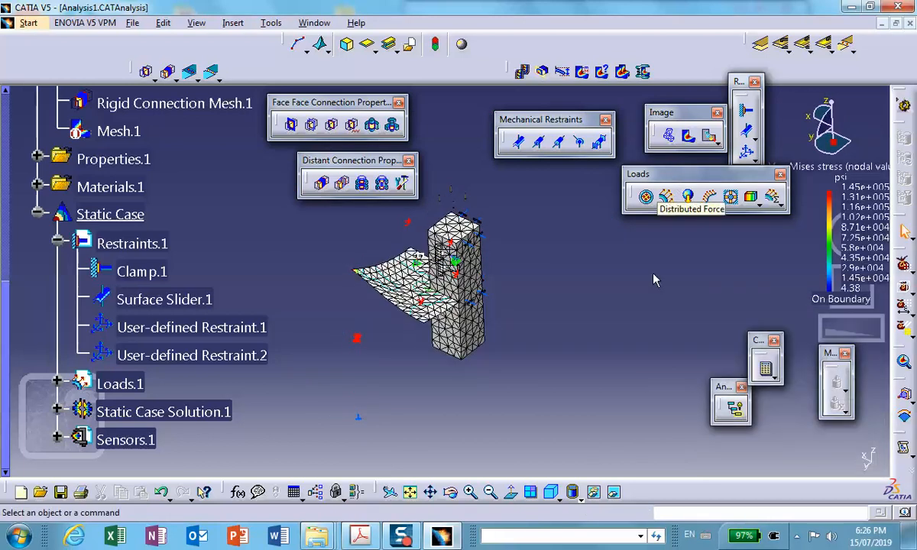
click(581, 499)
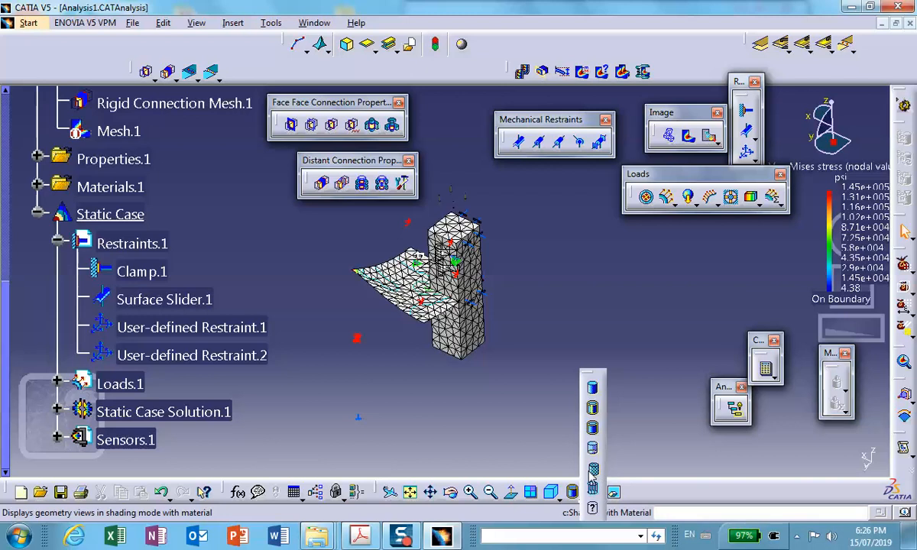
click(593, 387)
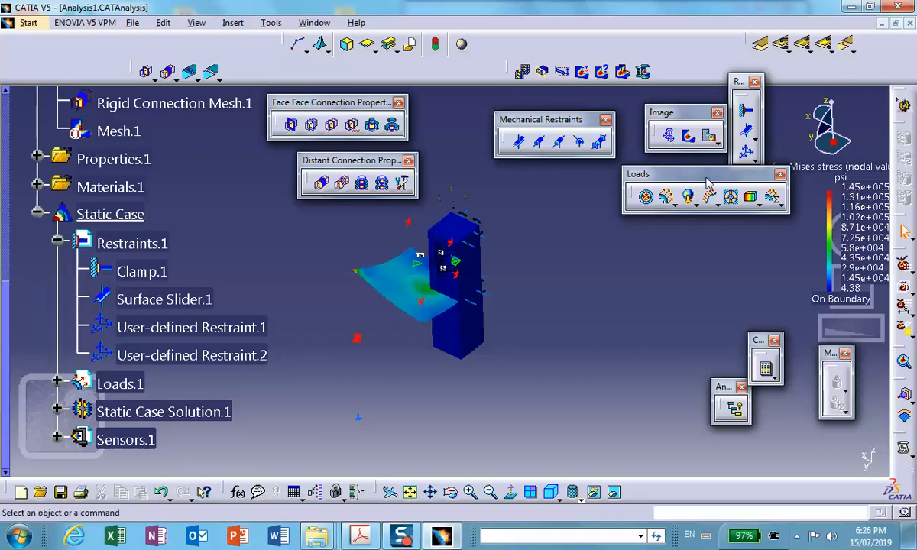
drag(706, 182, 684, 192)
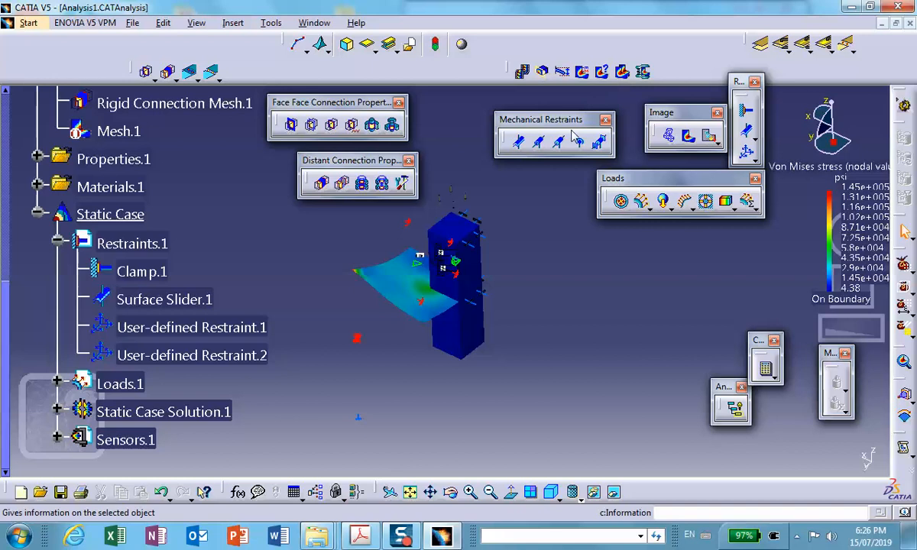
Step: Display the displacement image as Average iso instead of vector symbols, and save the analysis
click(669, 135)
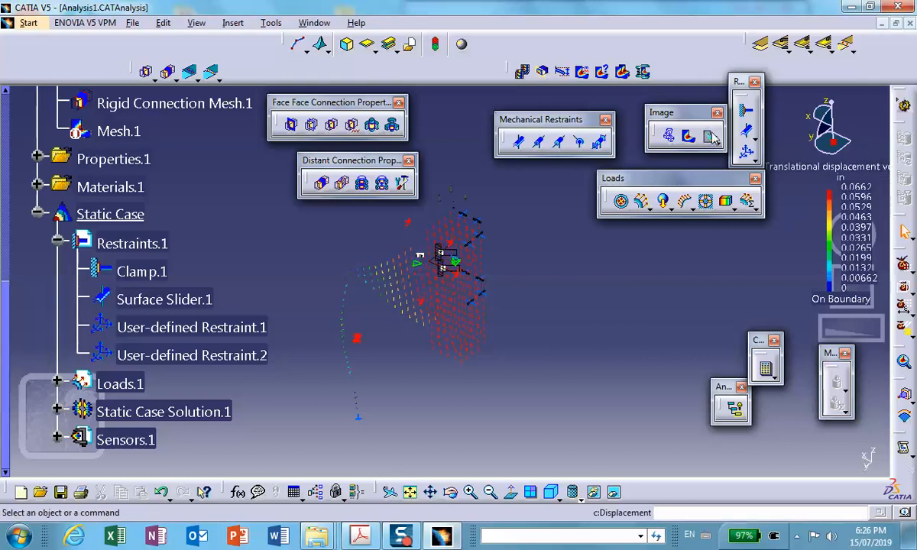
double_click(407, 290)
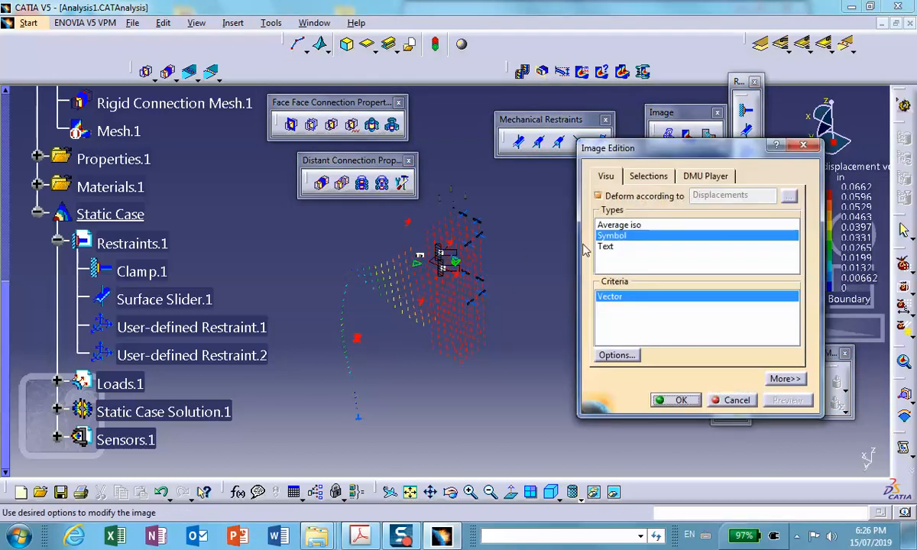
click(623, 226)
click(678, 401)
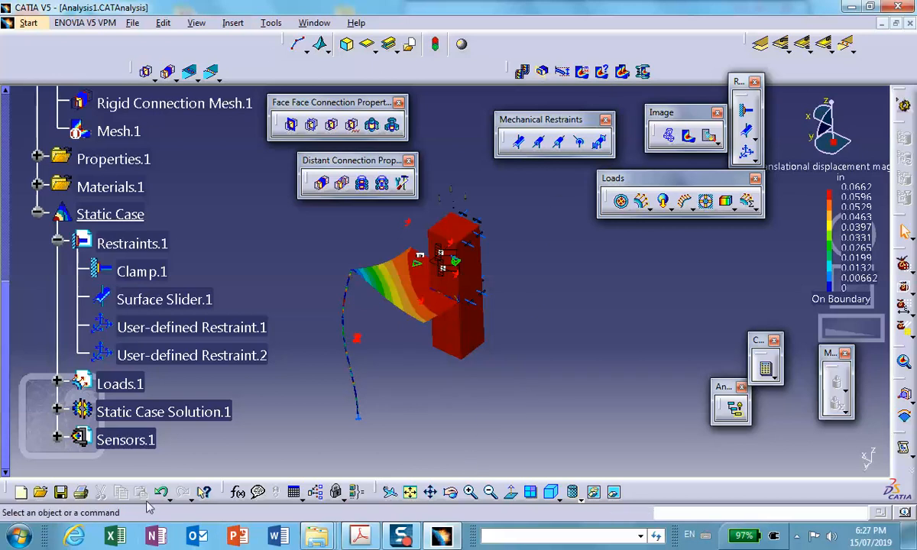
click(60, 492)
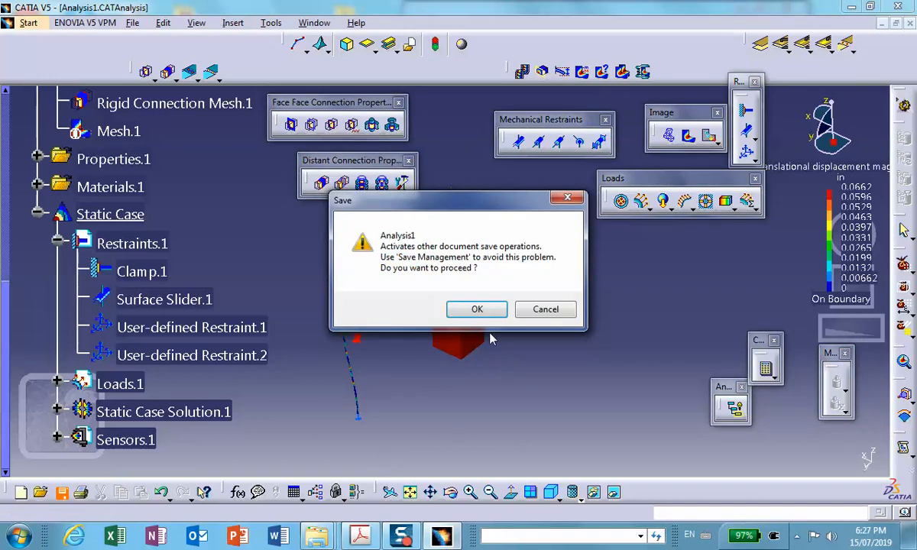
click(475, 310)
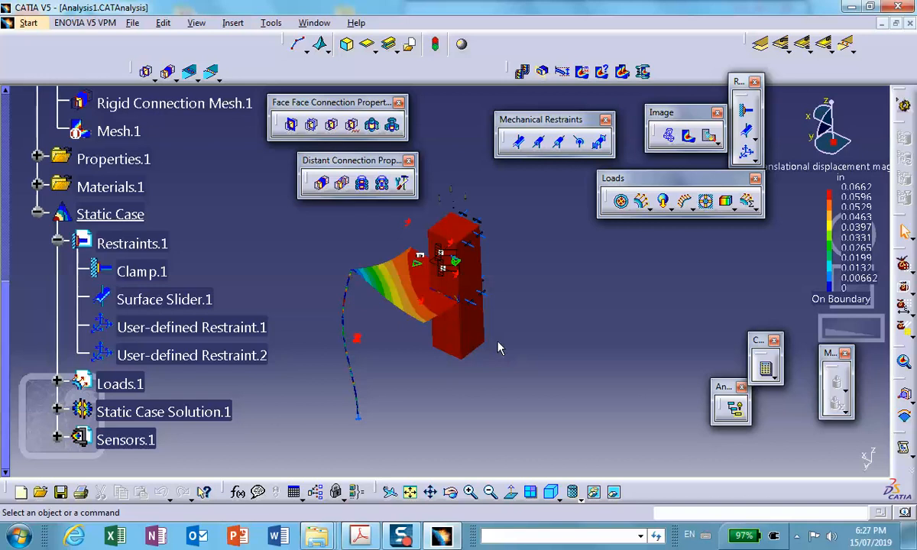
Step: Expand Links Manager.1 and Link.1 in the specification tree to reach Product1 and its parts
scroll(205, 229, up, 4)
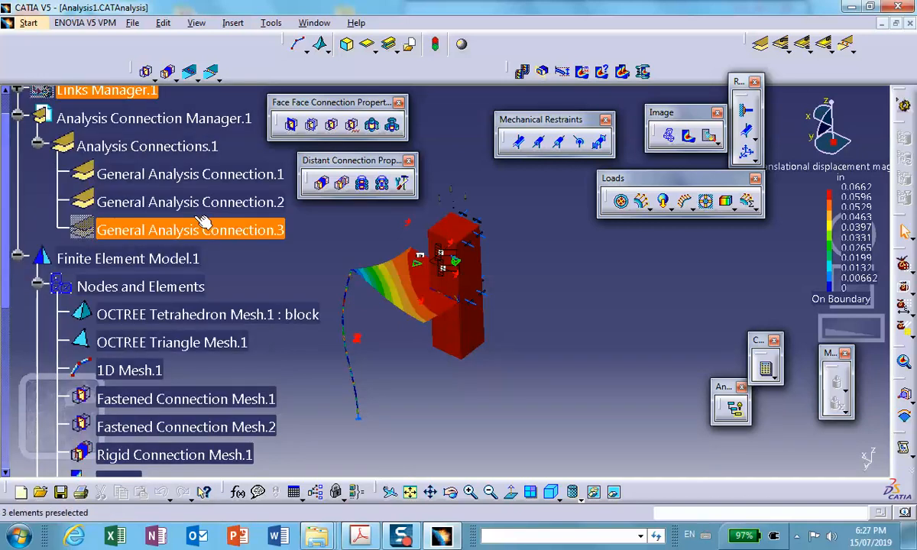
scroll(202, 221, up, 2)
click(16, 245)
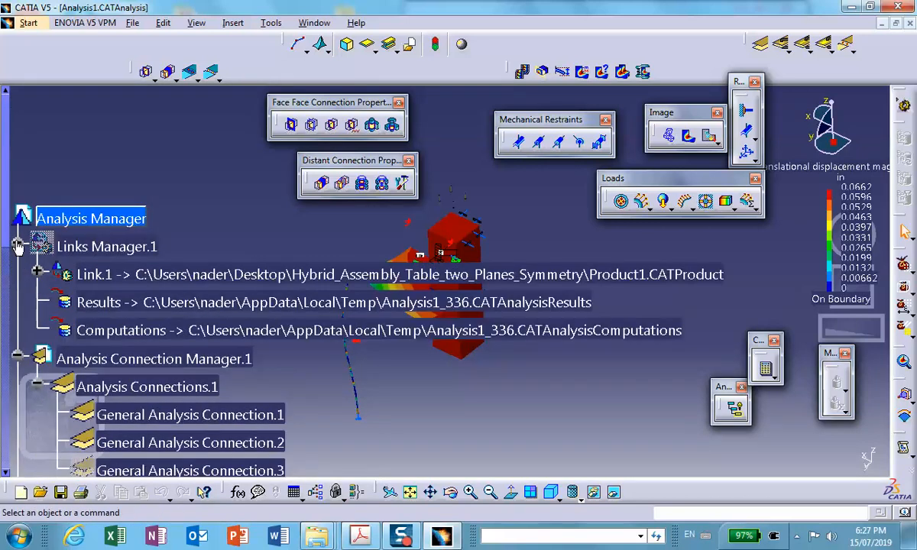
click(36, 273)
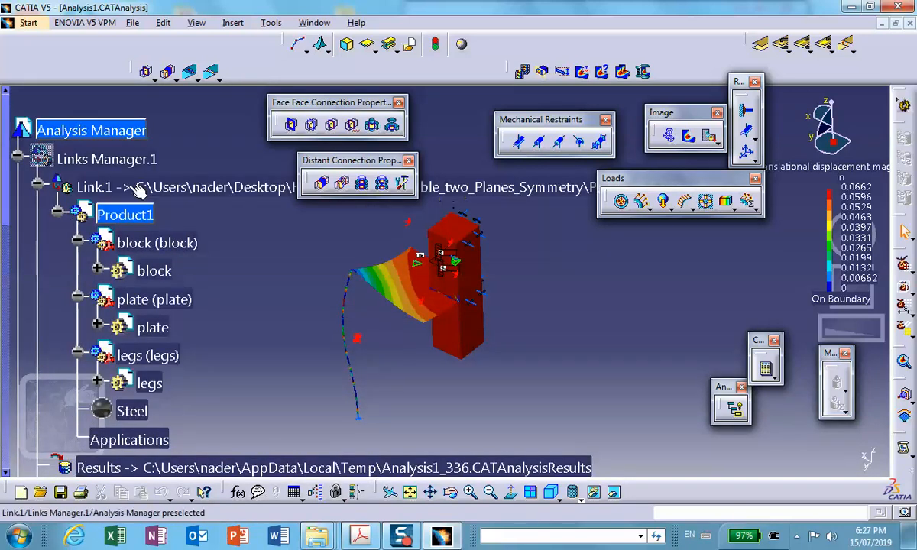